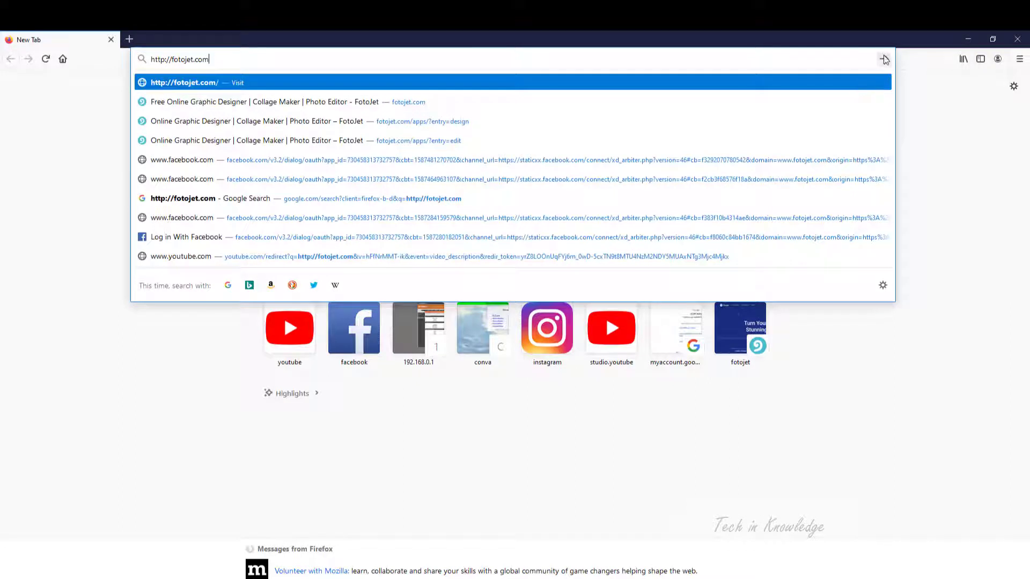
# Step: Try to open fotojet.com in the browser and close the tab
pyautogui.click(883, 59)
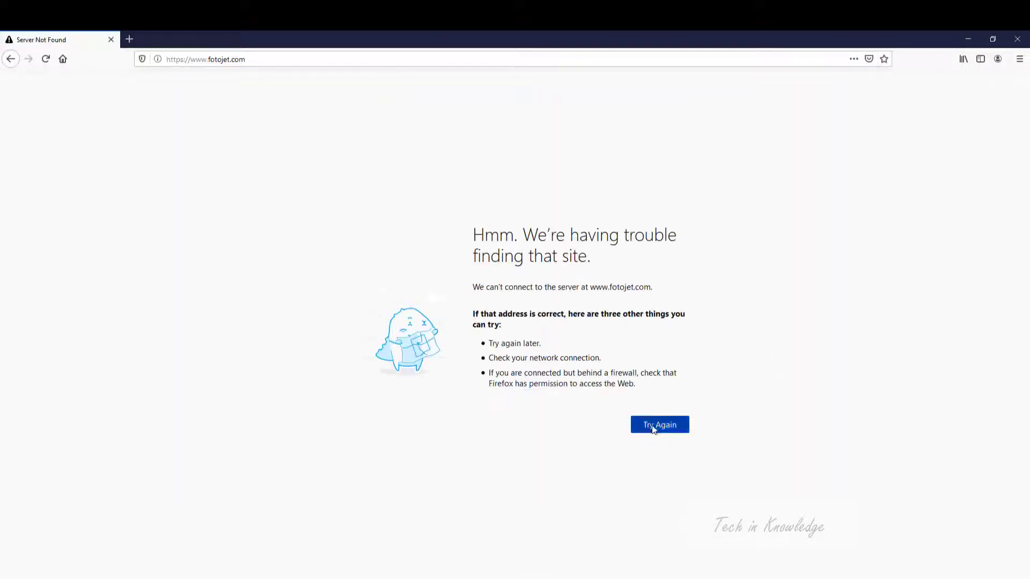
pyautogui.click(111, 40)
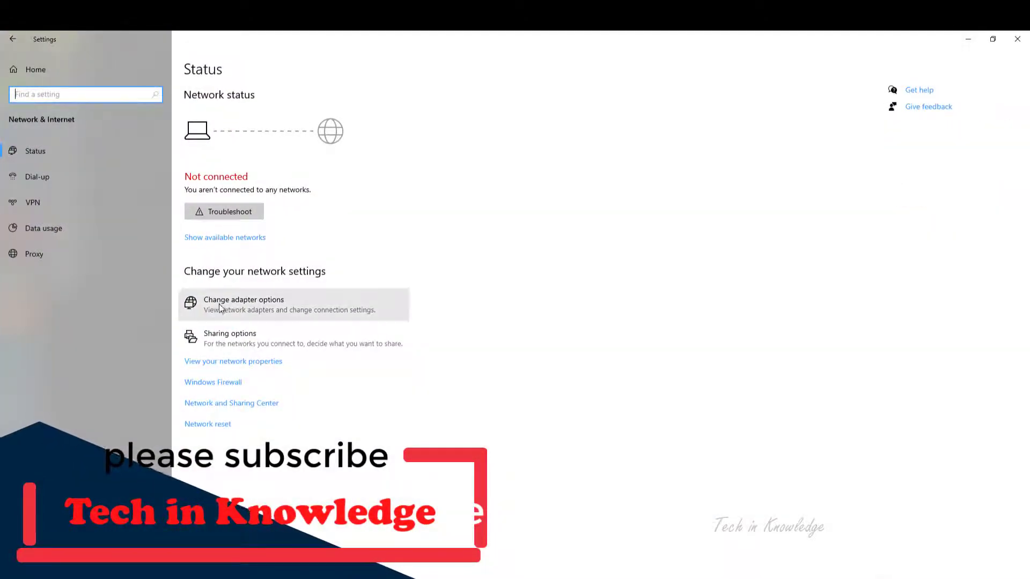
# Step: Enable the Ethernet adapter in the network connections, minimize the network windows and refresh the desktop
pyautogui.click(219, 304)
pyautogui.rightClick(286, 215)
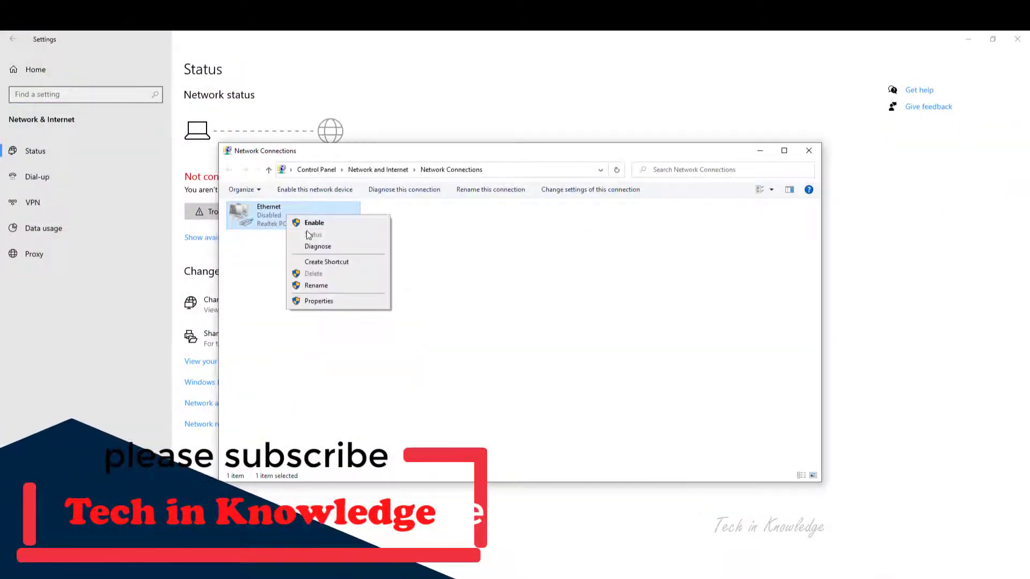
pyautogui.click(310, 224)
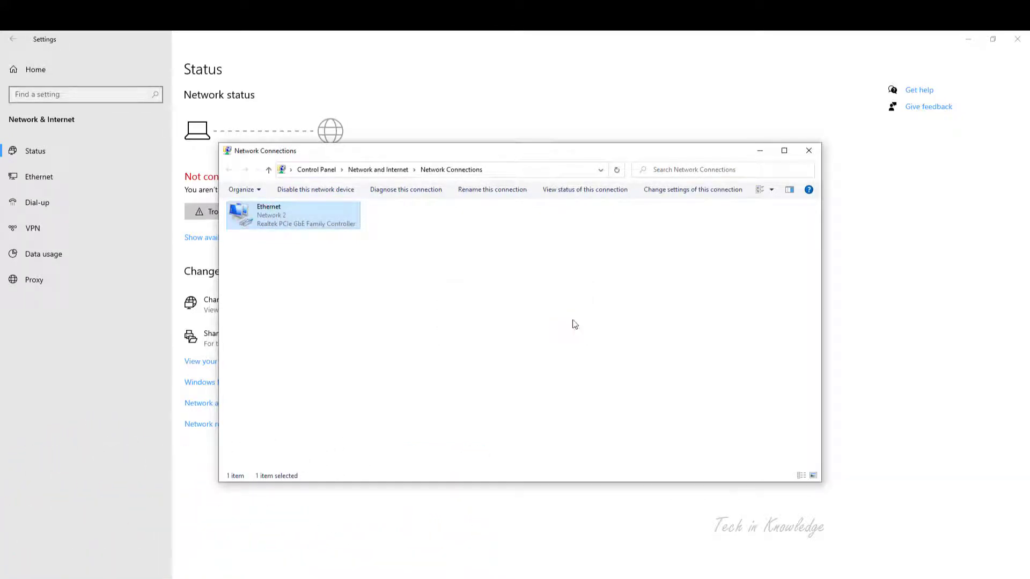
pyautogui.click(760, 152)
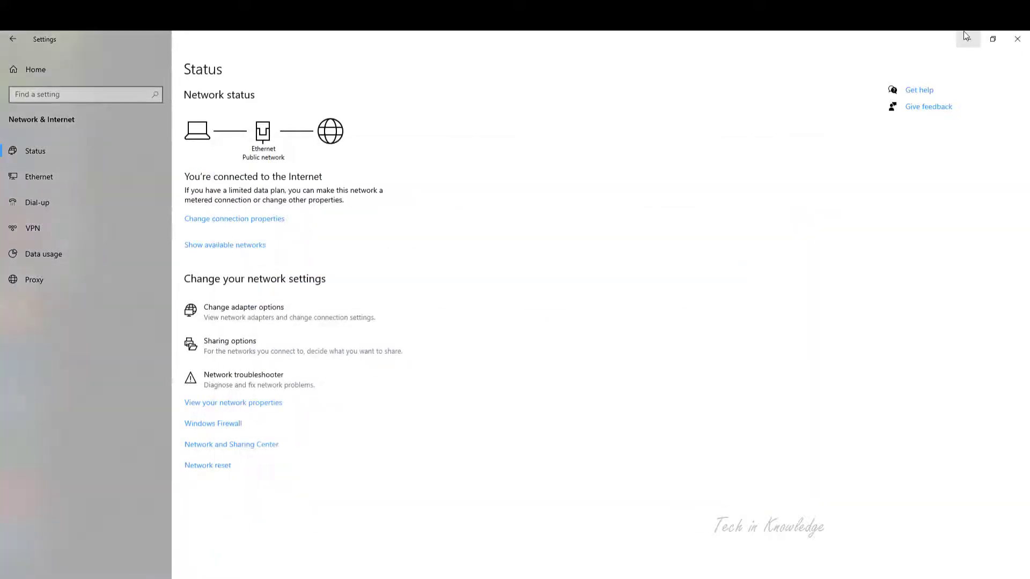
pyautogui.click(969, 39)
pyautogui.rightClick(305, 363)
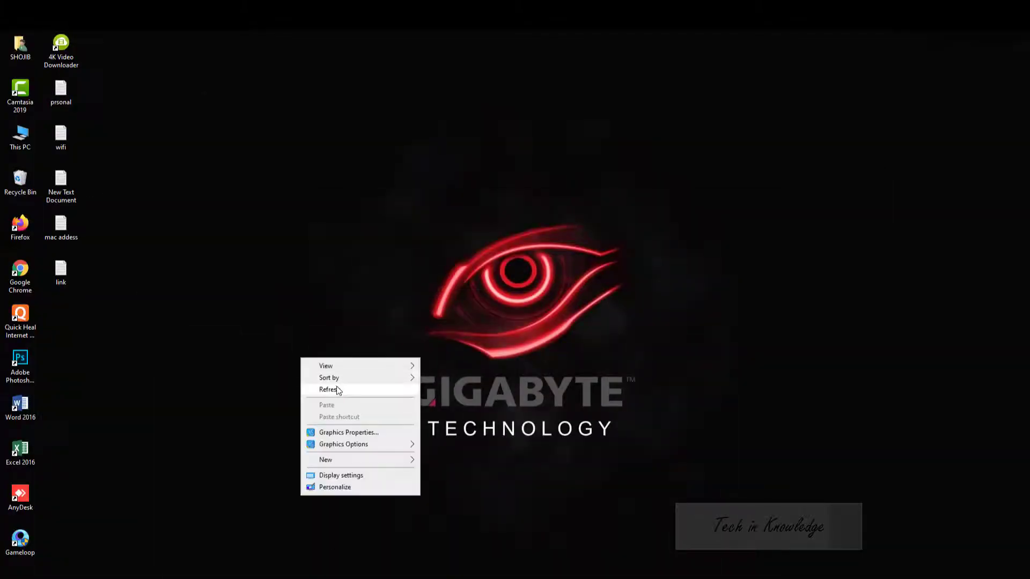
pyautogui.click(328, 392)
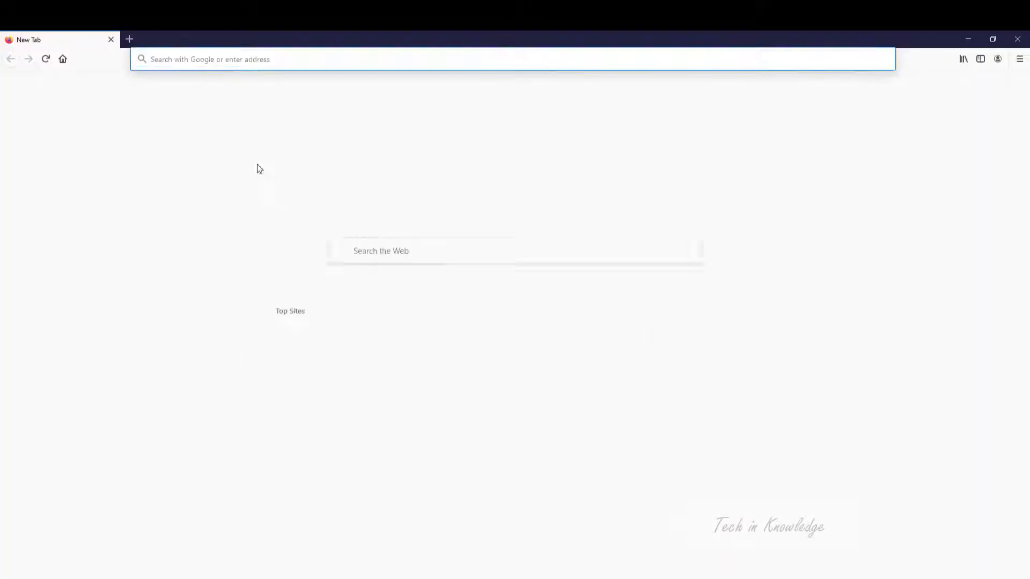
# Step: Open fotojet.com in Firefox and start a new YouTube Channel Art design, dismissing the banner ad
pyautogui.rightClick(181, 61)
pyautogui.click(230, 108)
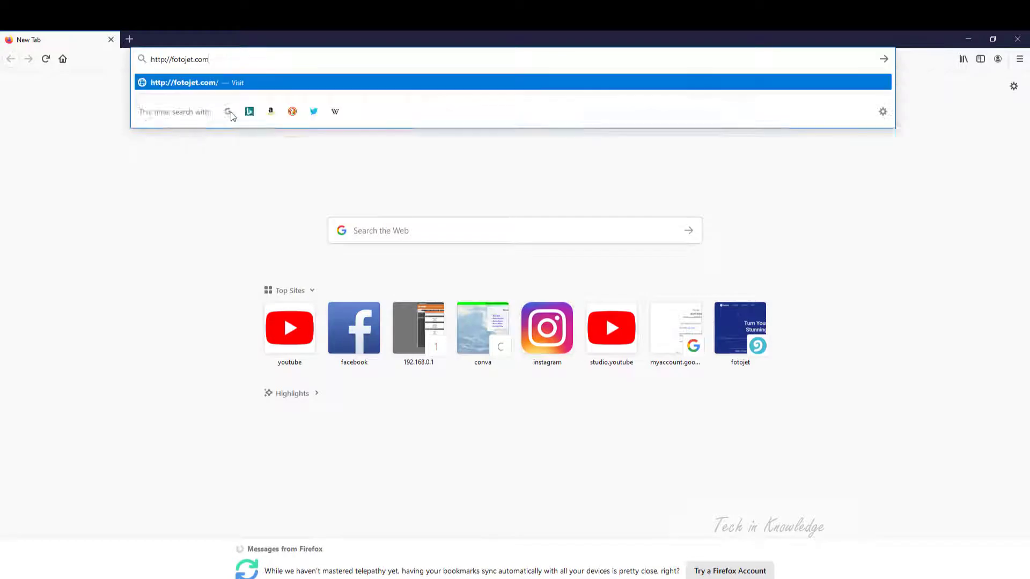
pyautogui.click(883, 58)
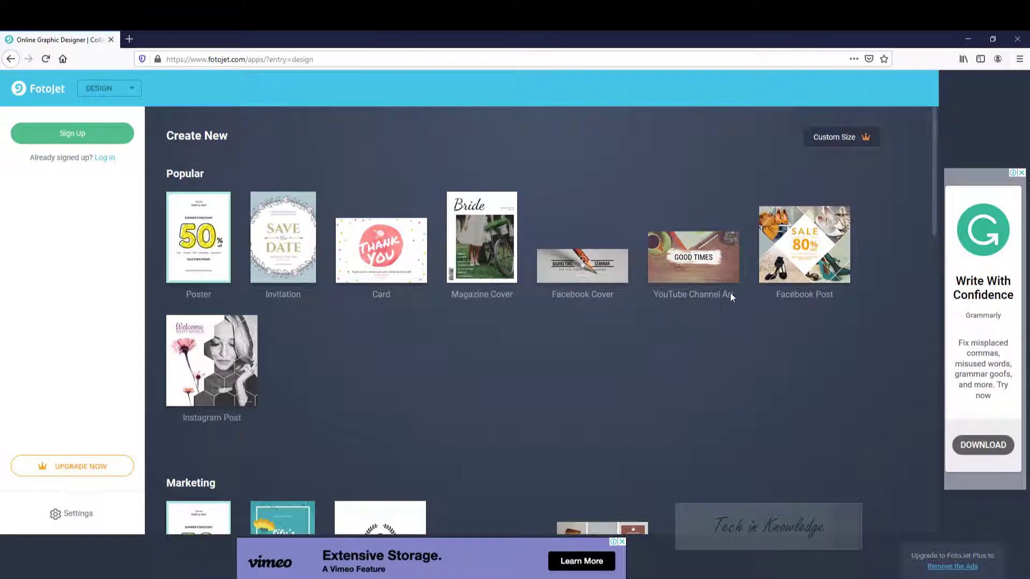
pyautogui.click(700, 273)
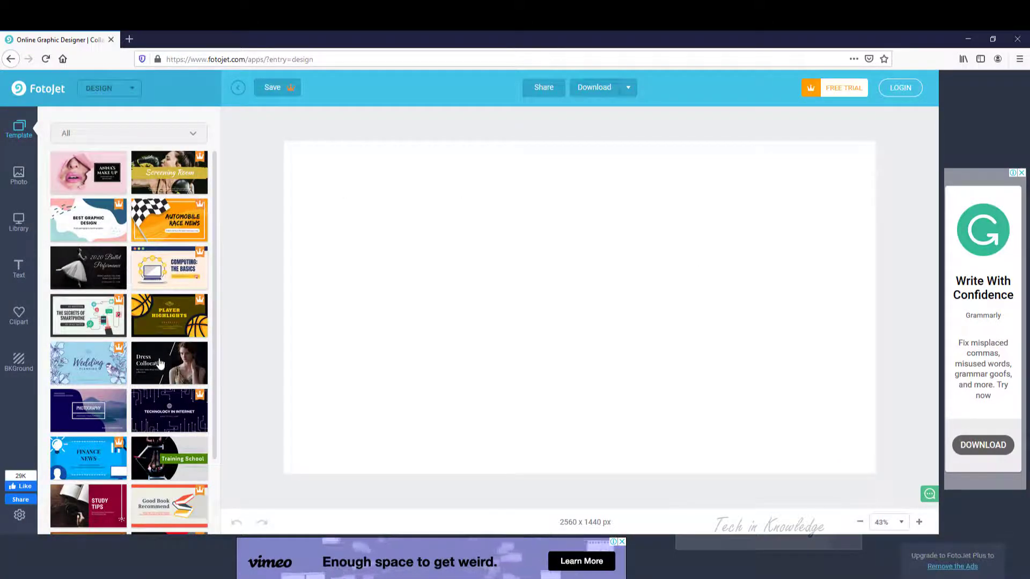
pyautogui.click(621, 542)
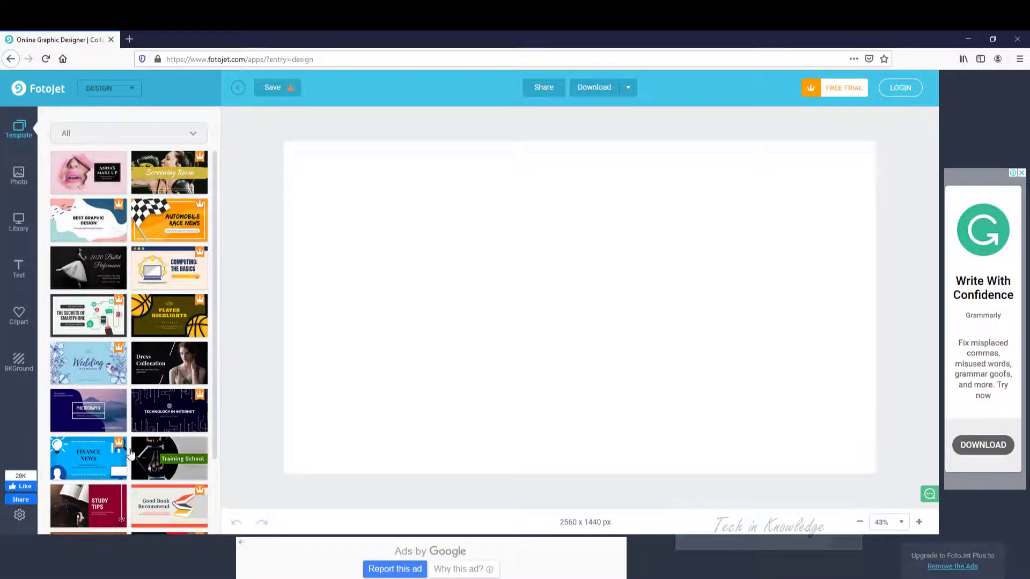
# Step: Browse the channel art templates and apply the free "The Importance of Trips" template to the canvas
pyautogui.scroll(-2, 125, 398)
pyautogui.scroll(-3, 125, 398)
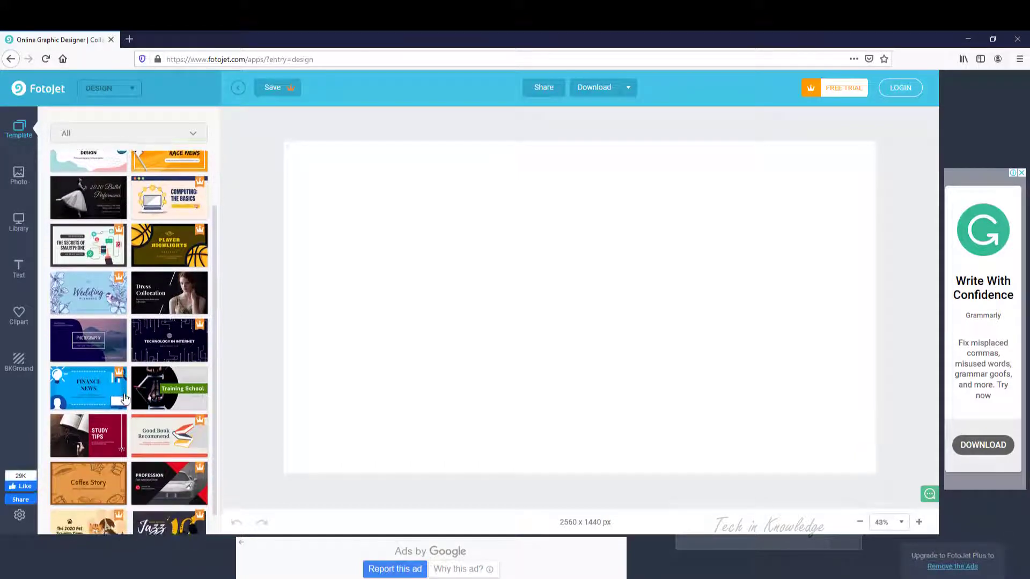
pyautogui.scroll(-7, 101, 425)
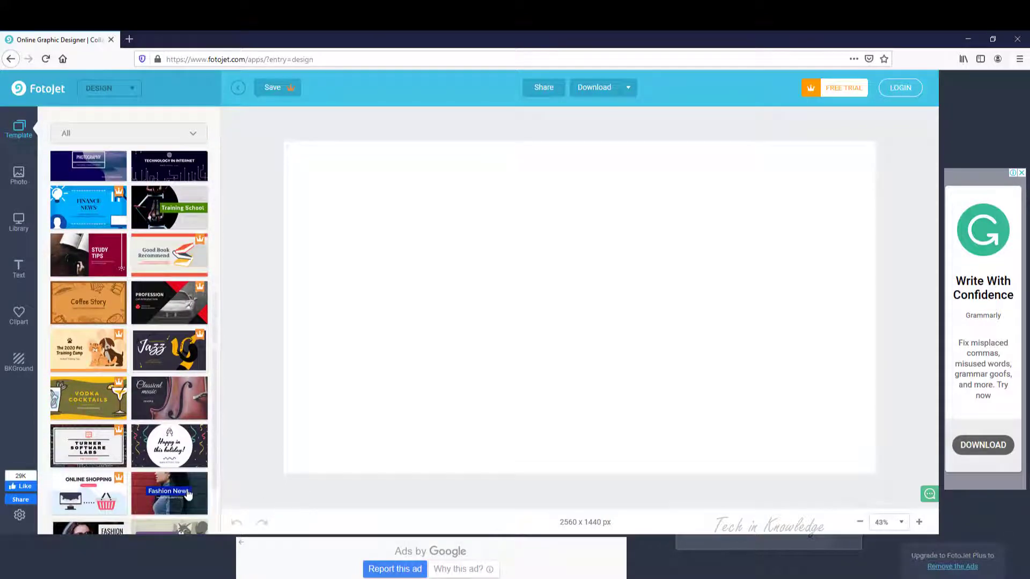
pyautogui.scroll(-8, 167, 477)
pyautogui.scroll(-12, 138, 474)
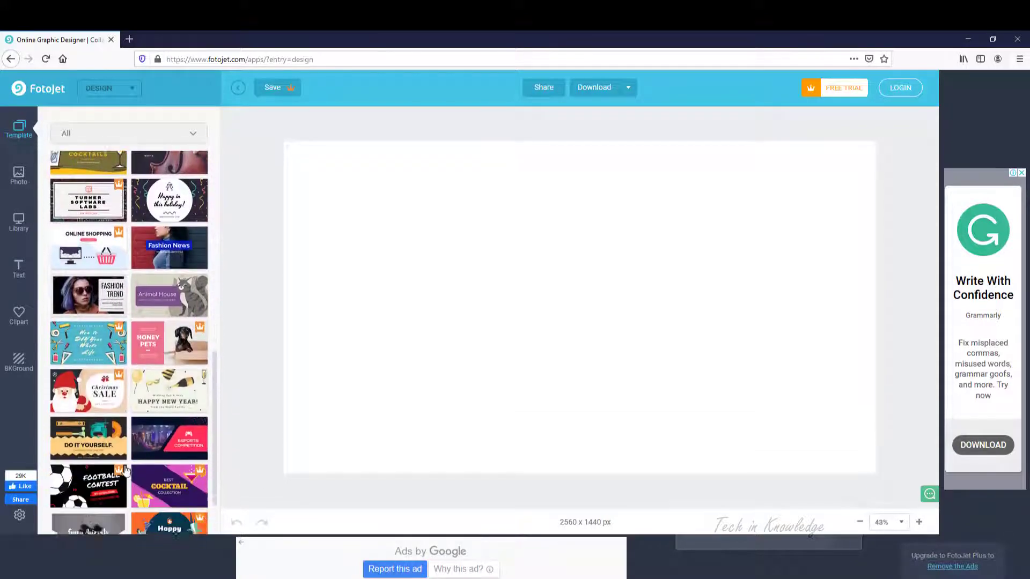
pyautogui.scroll(-14, 133, 458)
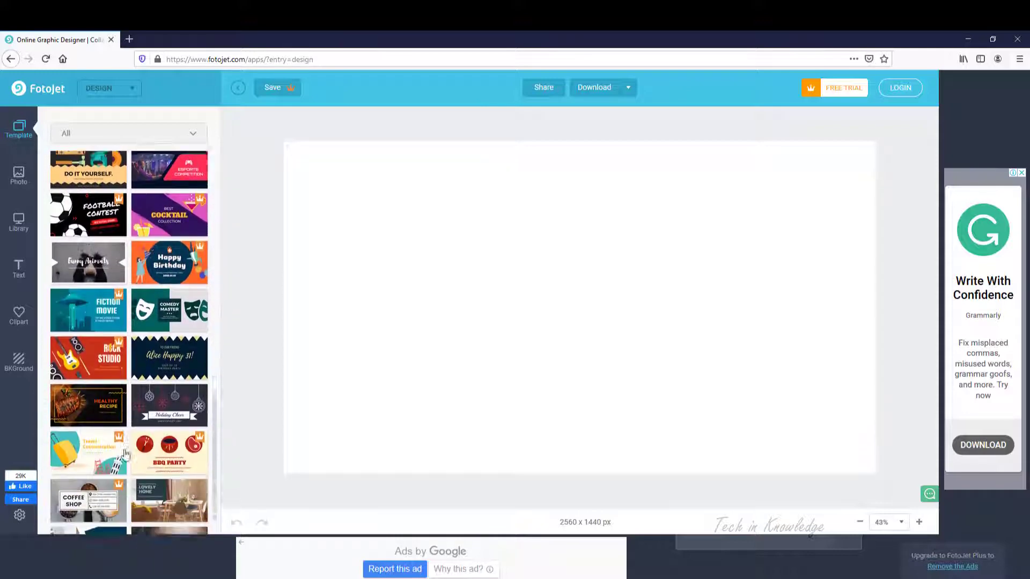
pyautogui.scroll(-11, 124, 454)
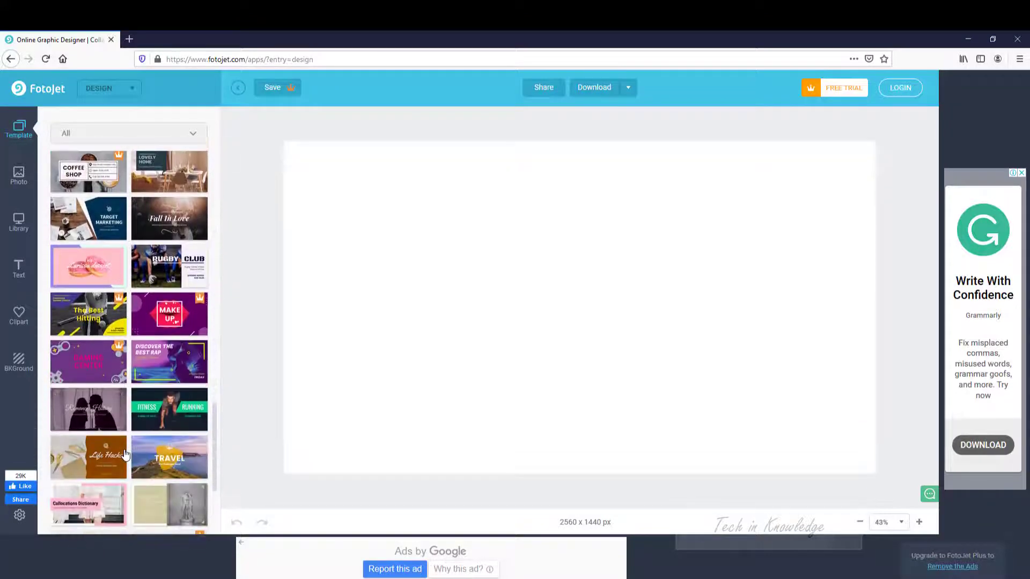
pyautogui.scroll(-10, 155, 399)
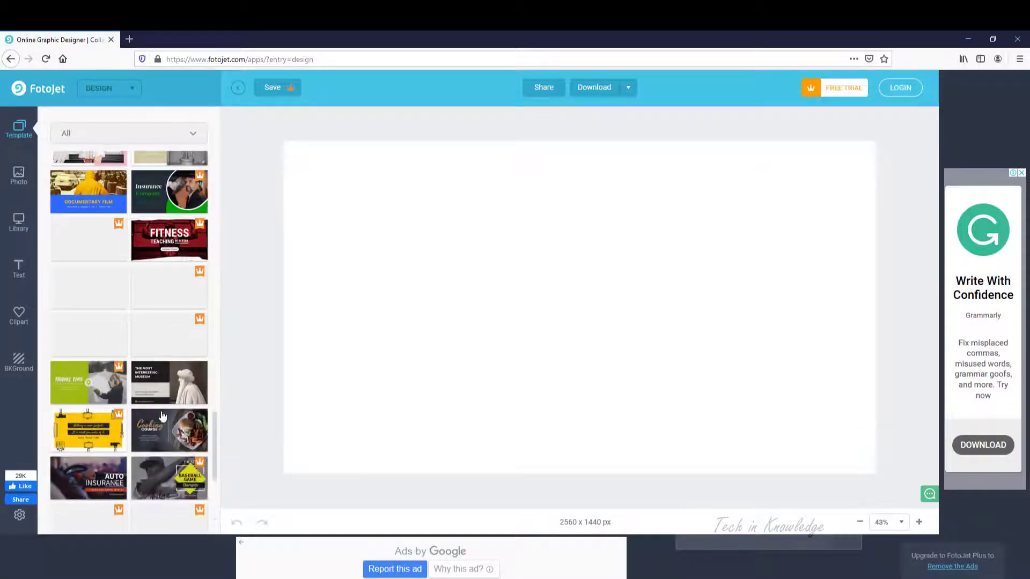
pyautogui.scroll(-10, 73, 395)
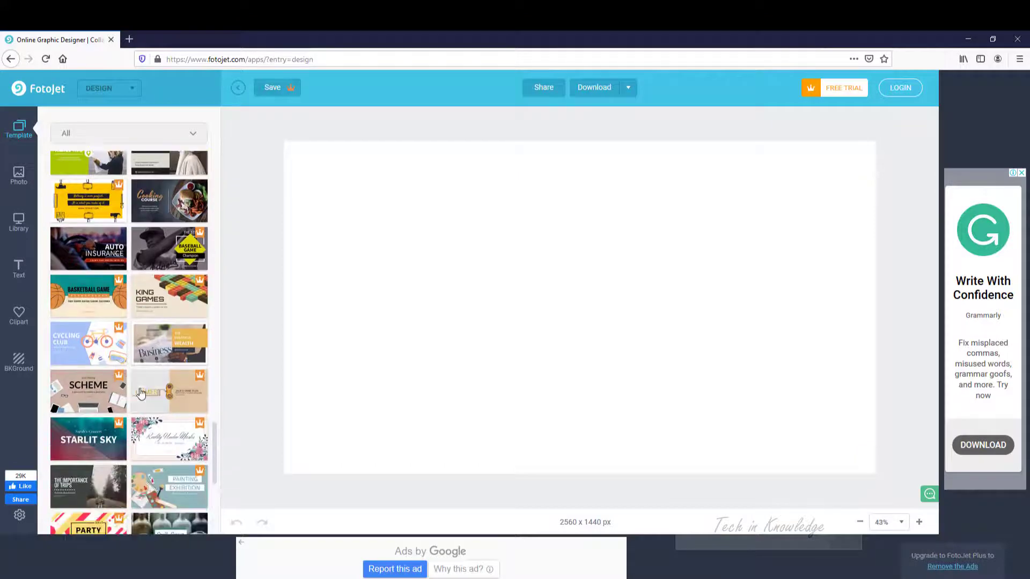
pyautogui.scroll(-6, 107, 424)
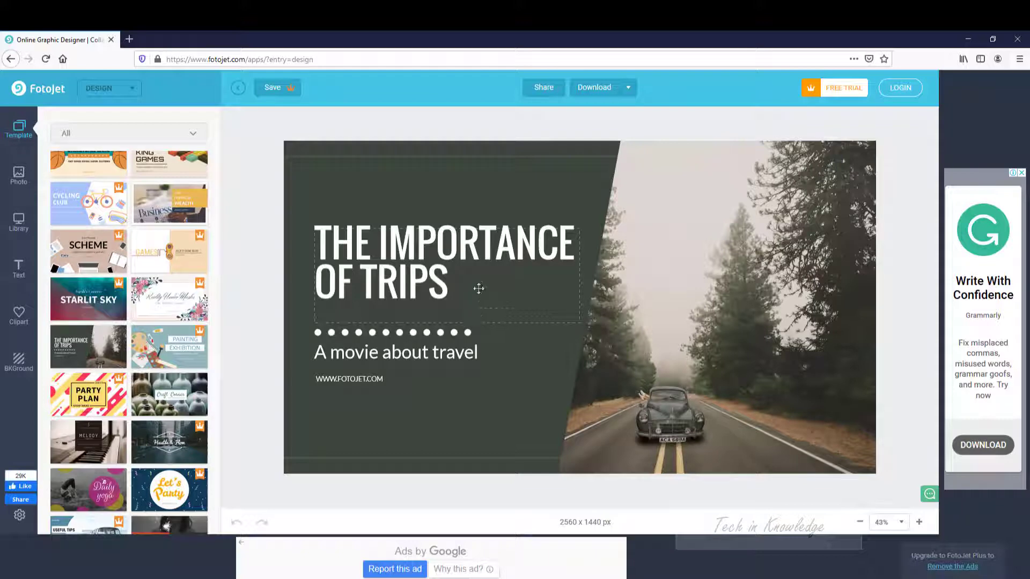
# Step: Replace the heading "THE IMPORTANCE OF TRIPS" with the text "tech in kno"
pyautogui.click(416, 271)
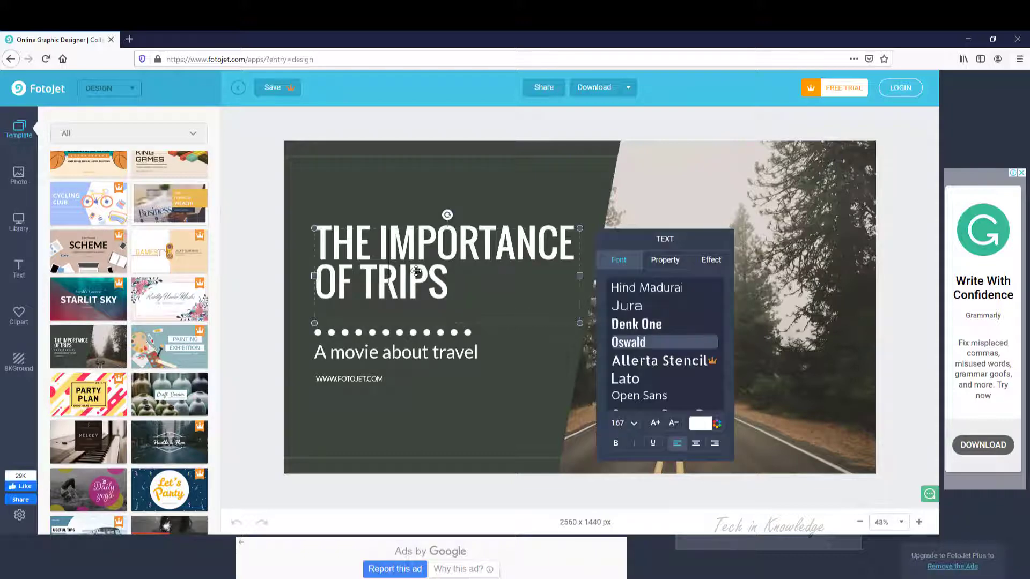
pyautogui.doubleClick(388, 261)
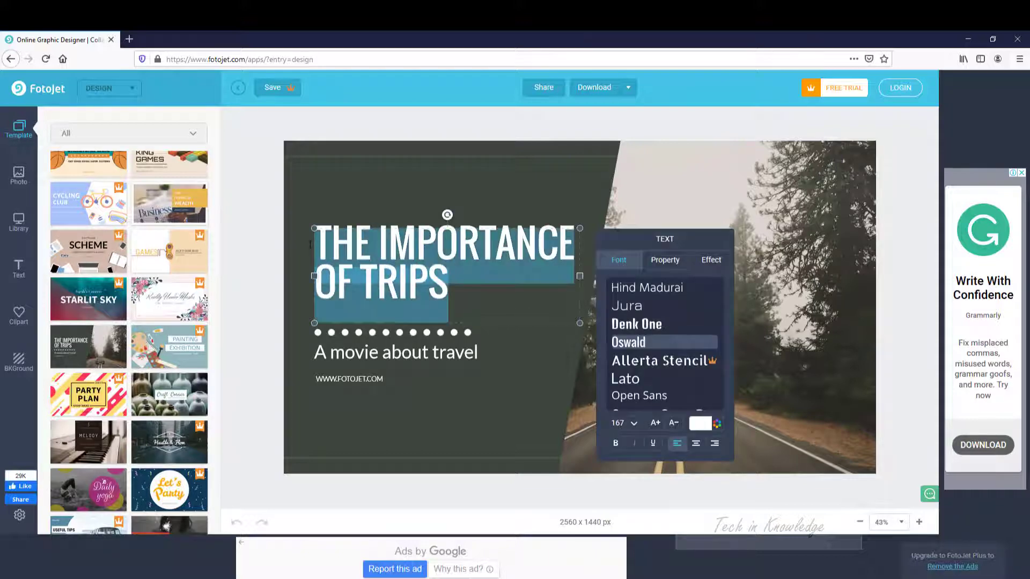
pyautogui.press('BackSpace')
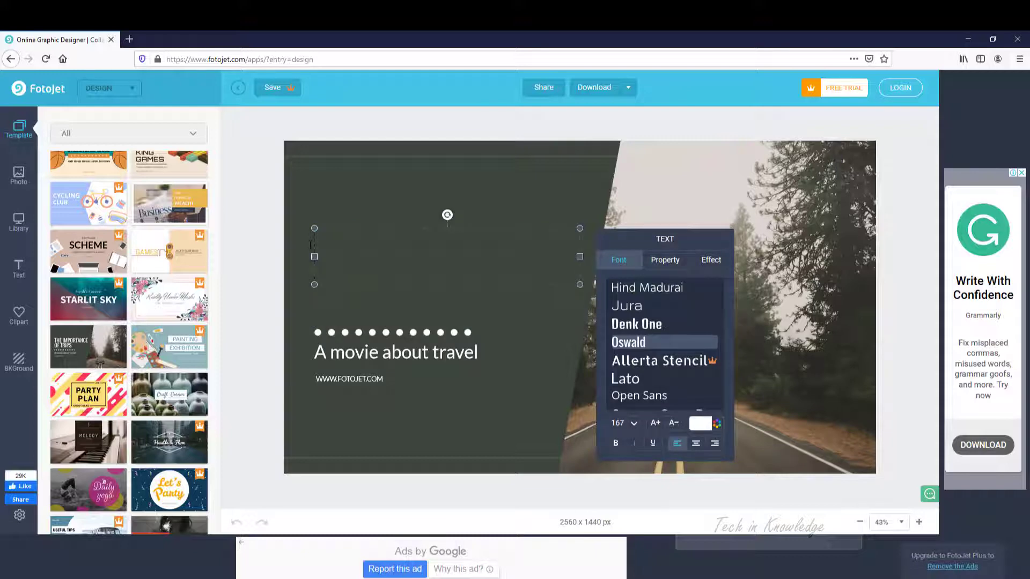
pyautogui.write('tec')
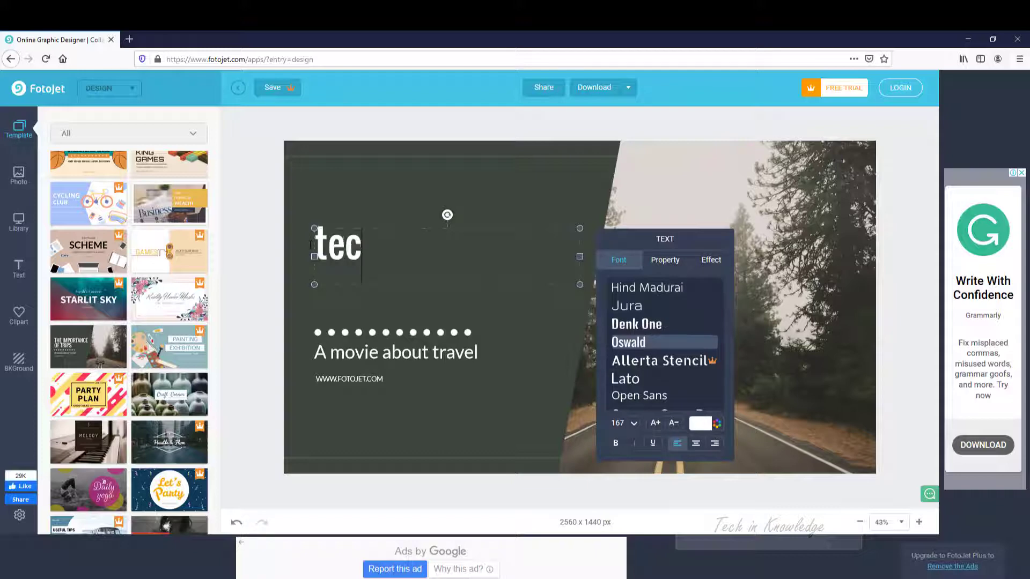
pyautogui.write('hh')
pyautogui.press('BackSpace')
pyautogui.write('in')
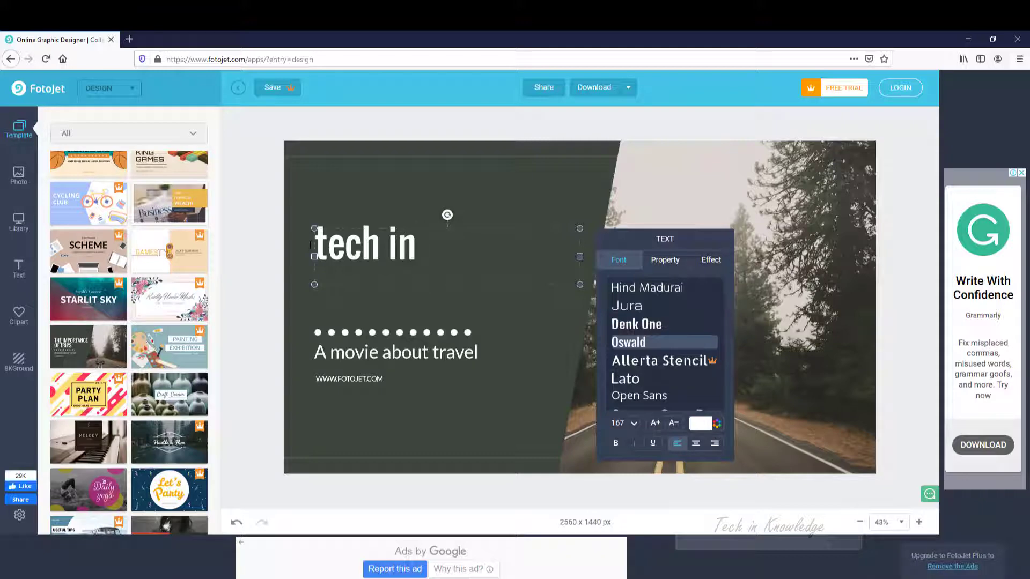
pyautogui.write(' kn')
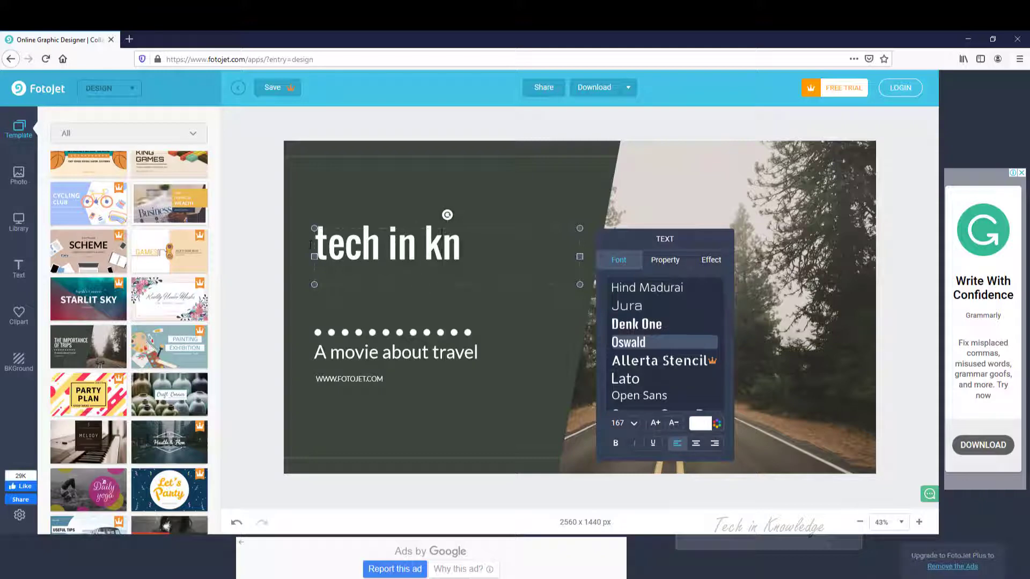
pyautogui.write('ow')
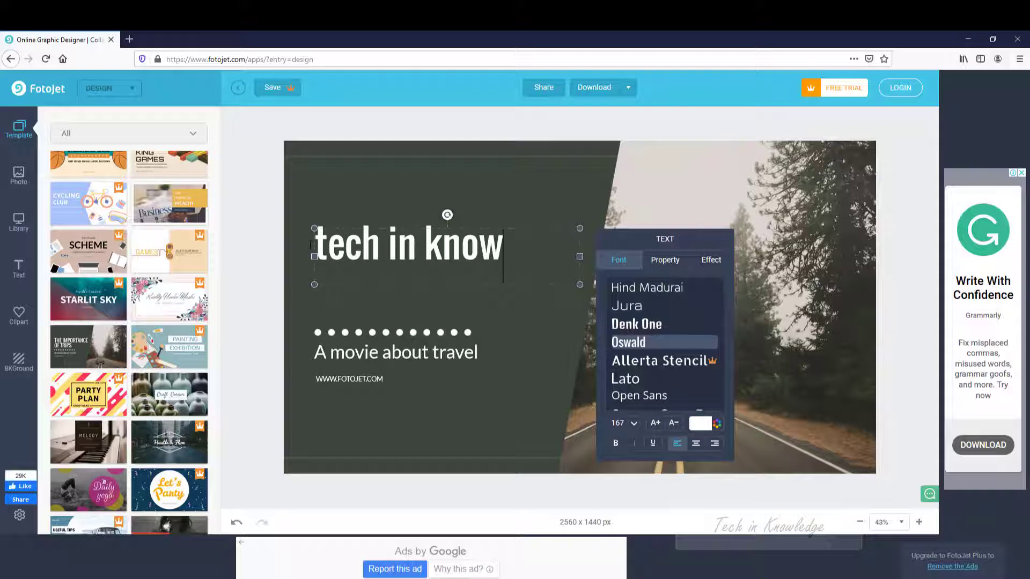
pyautogui.press('BackSpace')
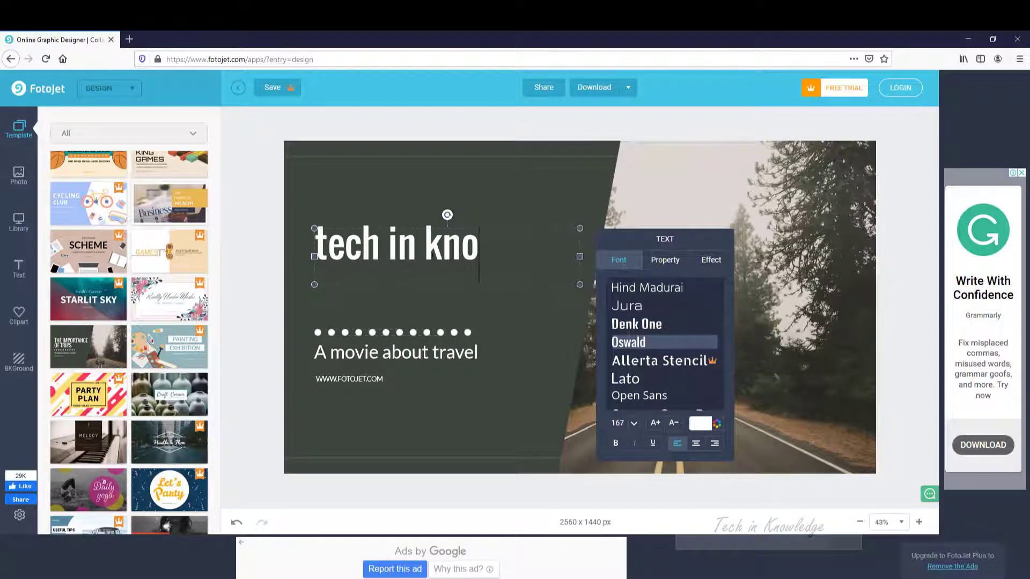
# Step: Change the heading's text color to bright red from the color palette
pyautogui.click(705, 427)
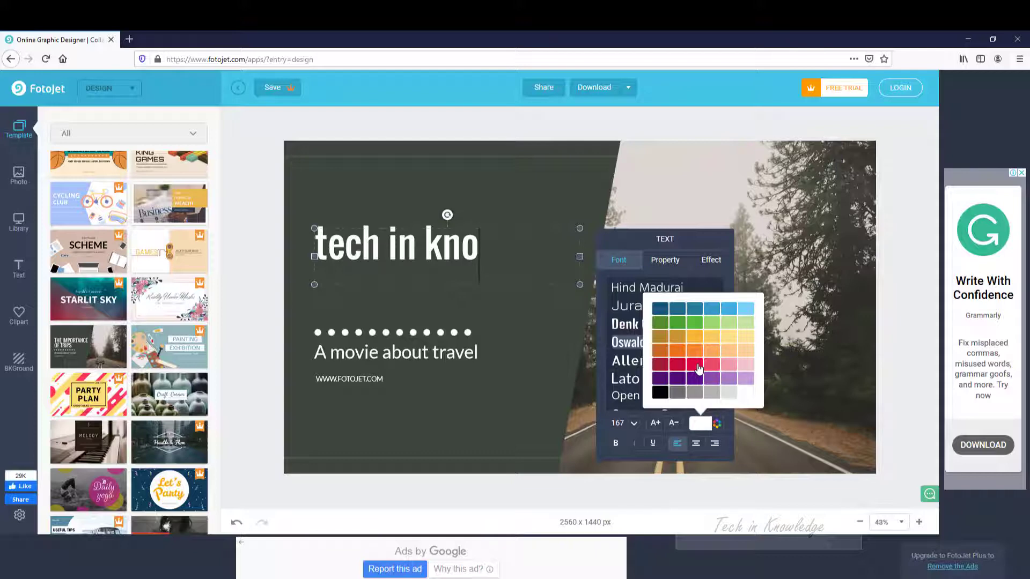
pyautogui.click(696, 366)
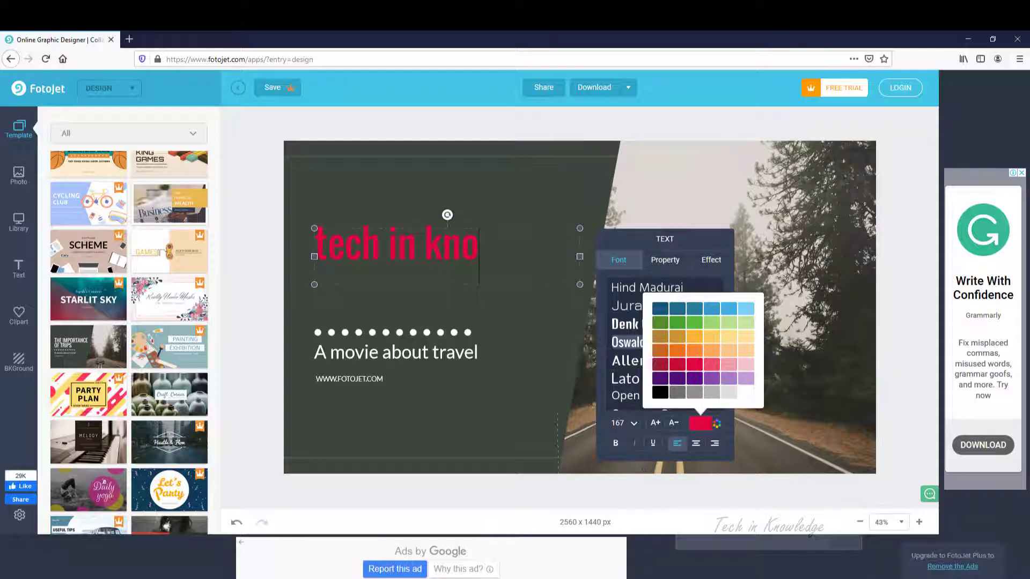
pyautogui.click(426, 253)
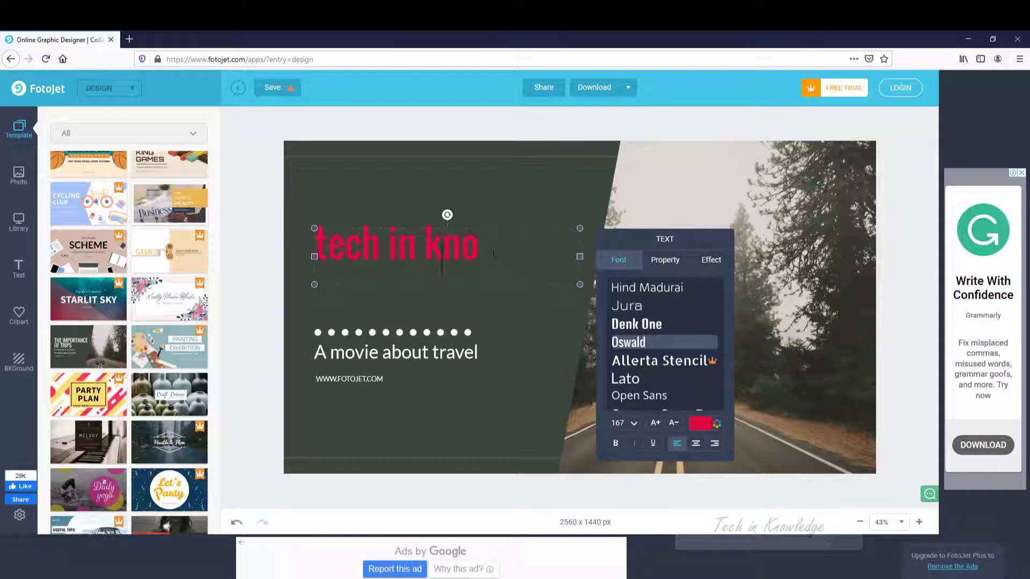
# Step: Try the Six Caps, Josefin Slab, Anton Regular, Playball and Bigshot One fonts on the "tech in kno" heading
pyautogui.moveTo(489, 253); pyautogui.dragTo(315, 252)
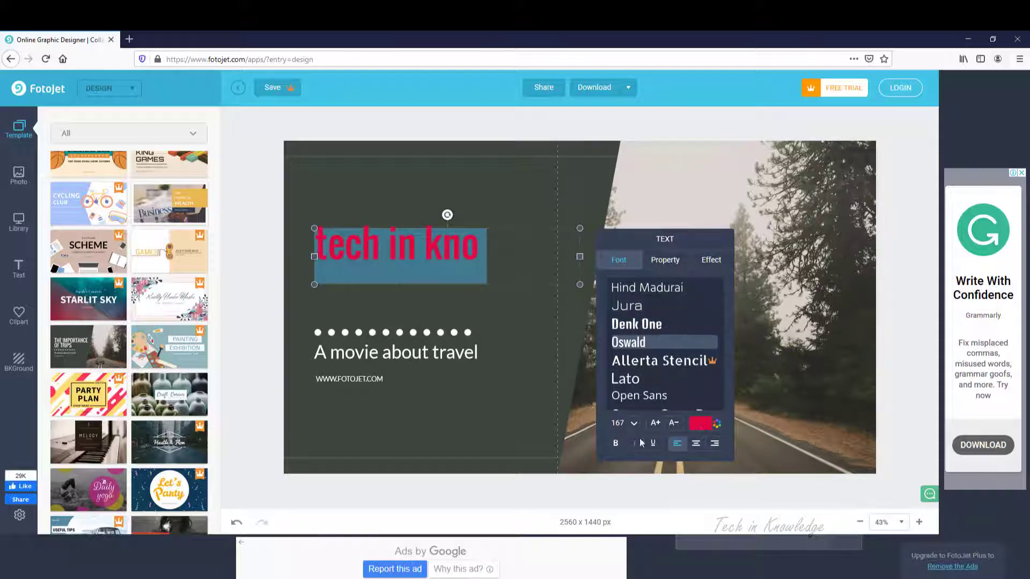
pyautogui.scroll(-4, 655, 351)
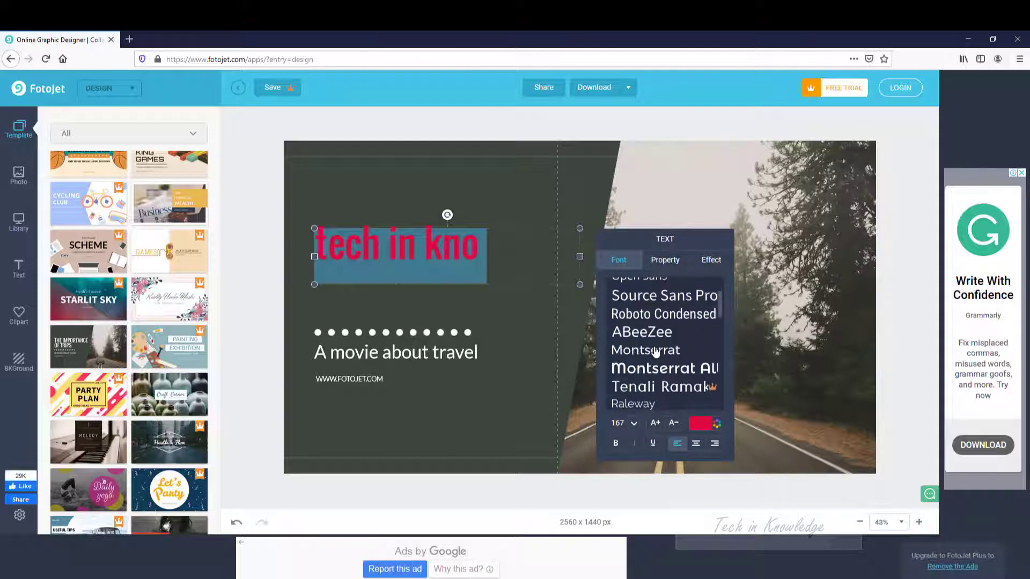
pyautogui.scroll(-4, 655, 352)
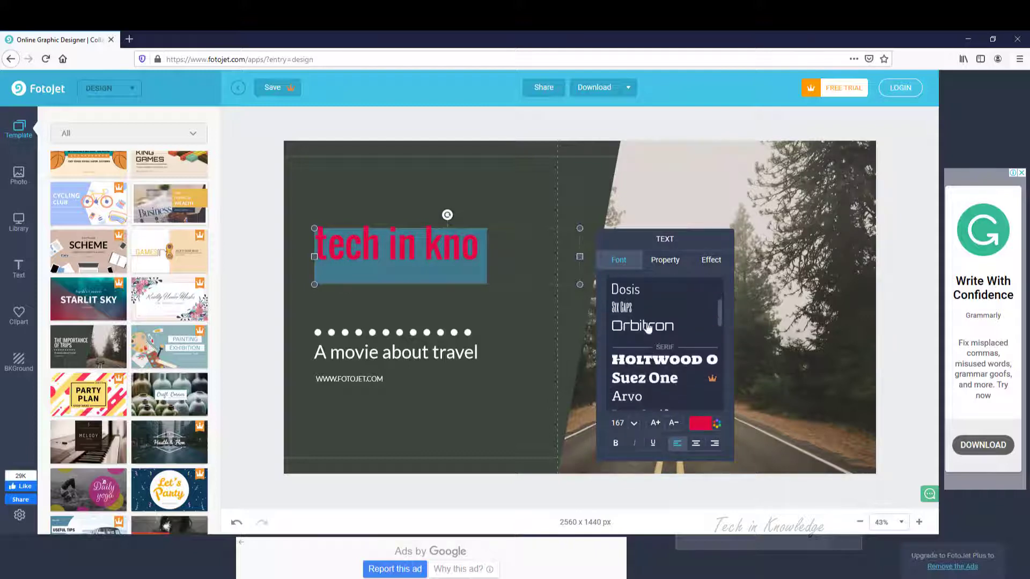
pyautogui.click(639, 310)
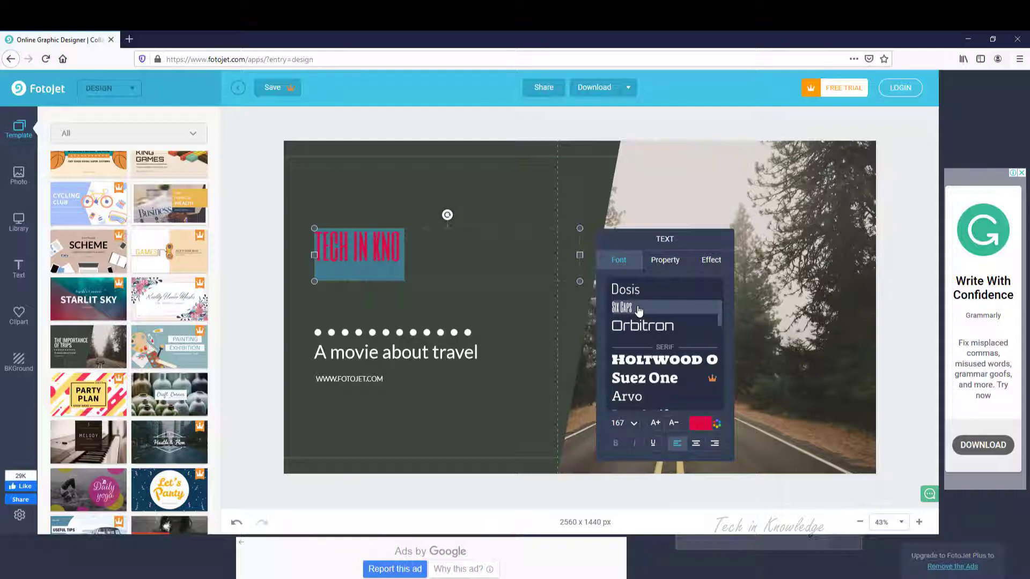
pyautogui.scroll(-3, 639, 312)
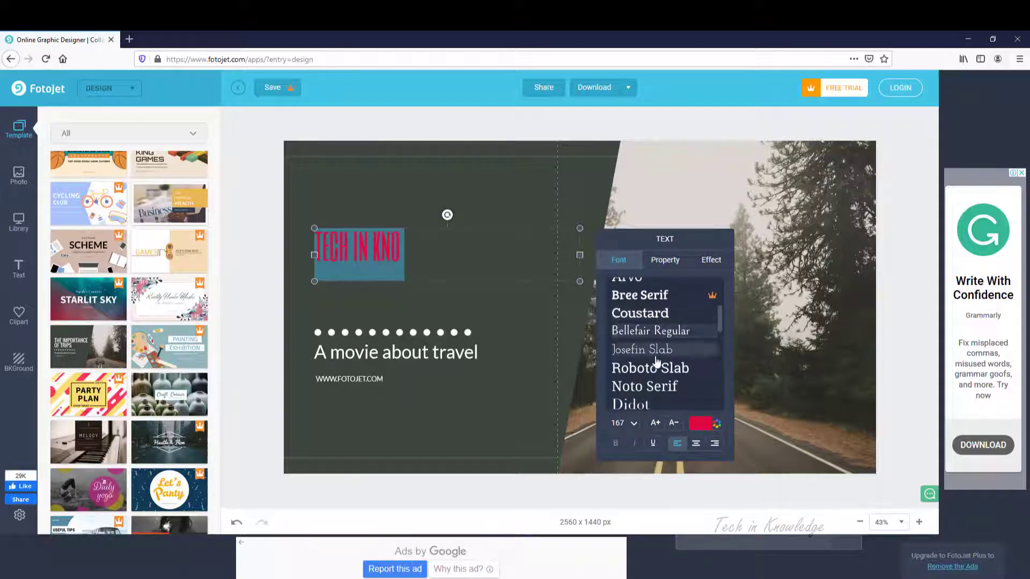
pyautogui.click(655, 357)
pyautogui.scroll(-3, 658, 355)
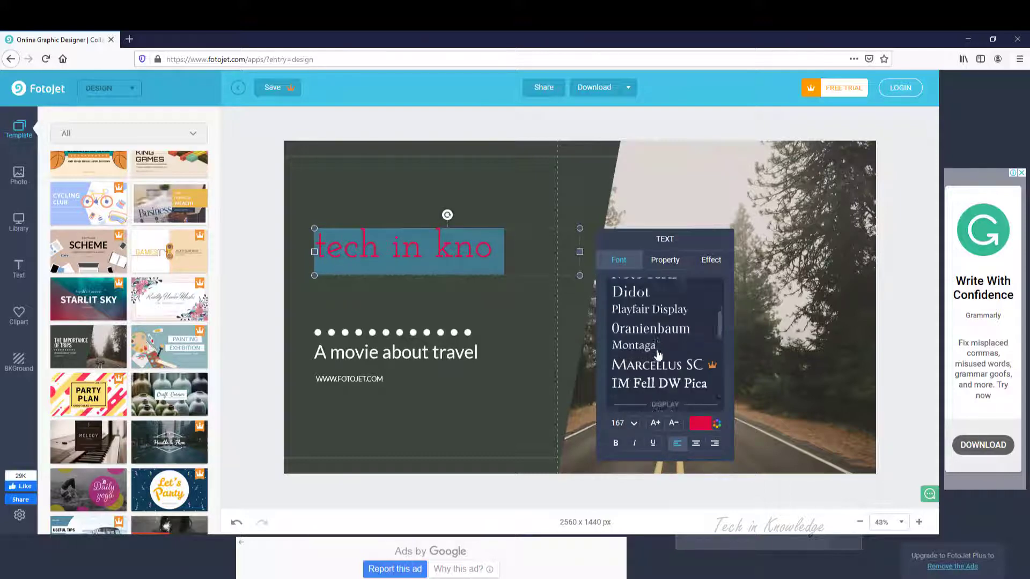
pyautogui.scroll(-2, 658, 355)
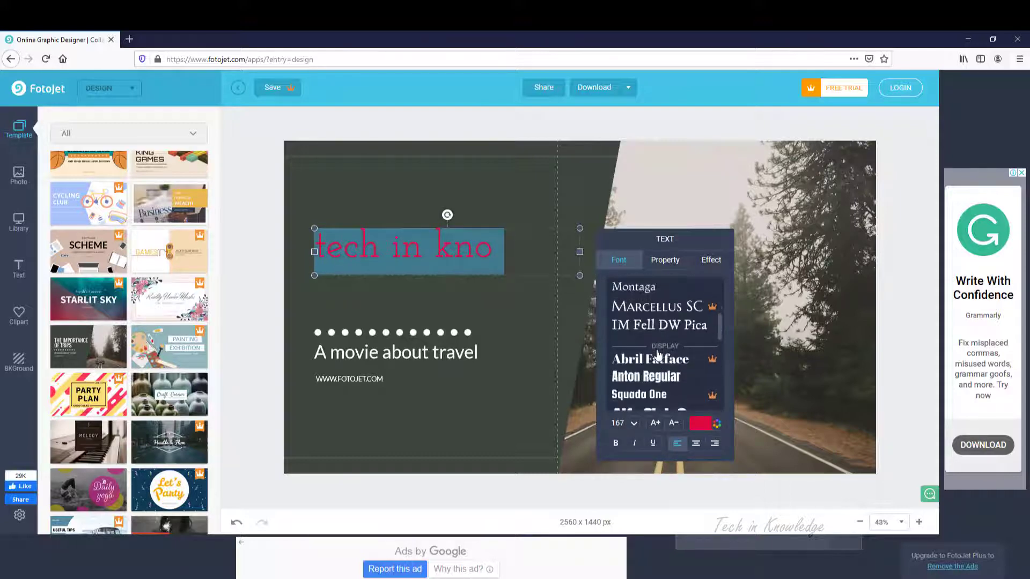
pyautogui.click(673, 379)
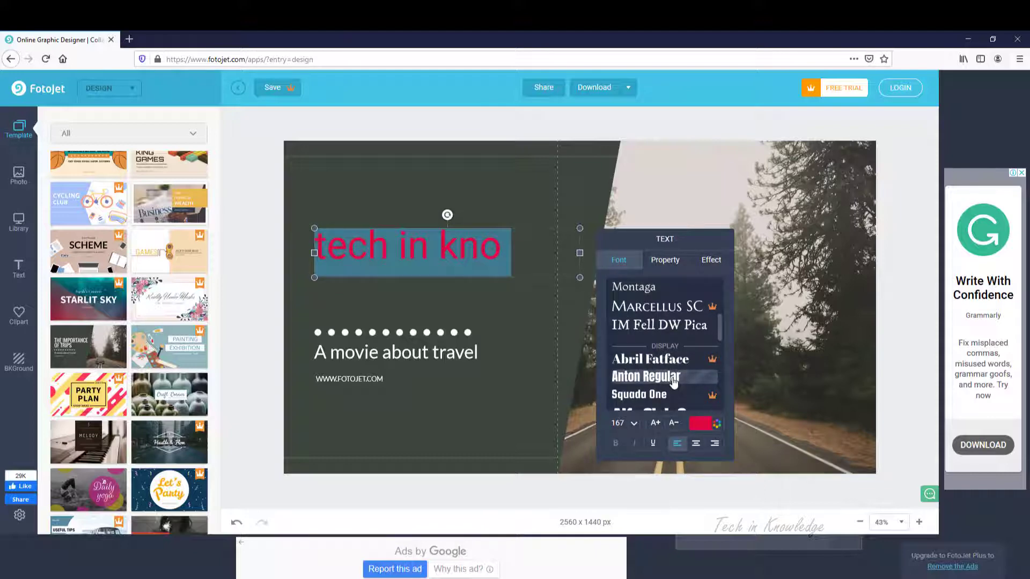
pyautogui.scroll(-2, 674, 382)
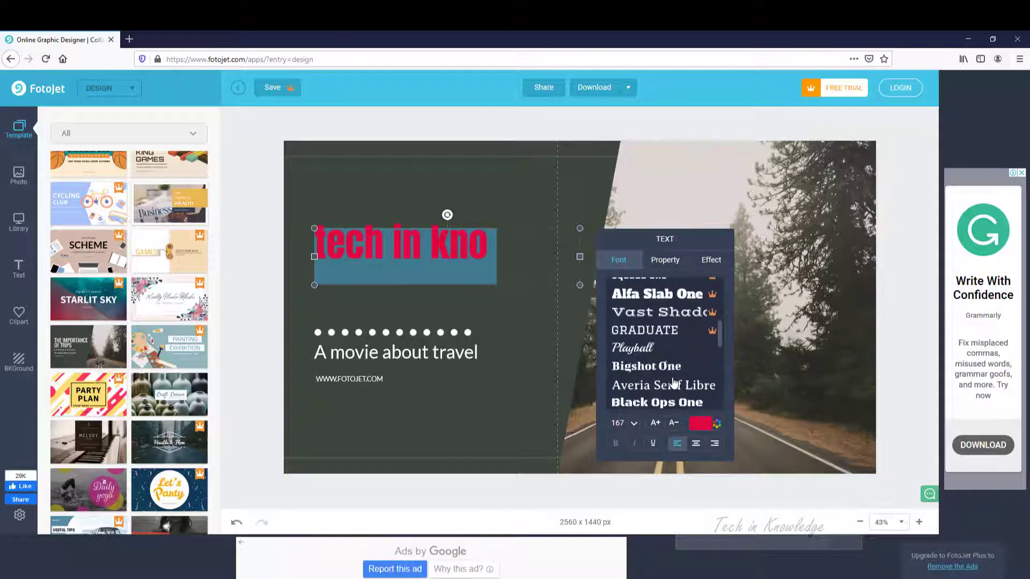
pyautogui.click(664, 352)
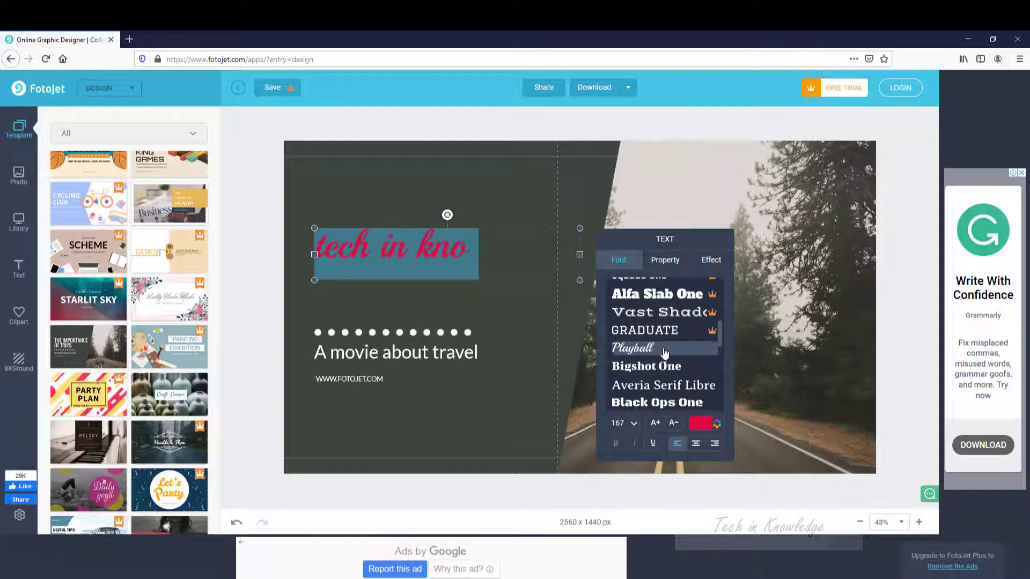
pyautogui.click(667, 365)
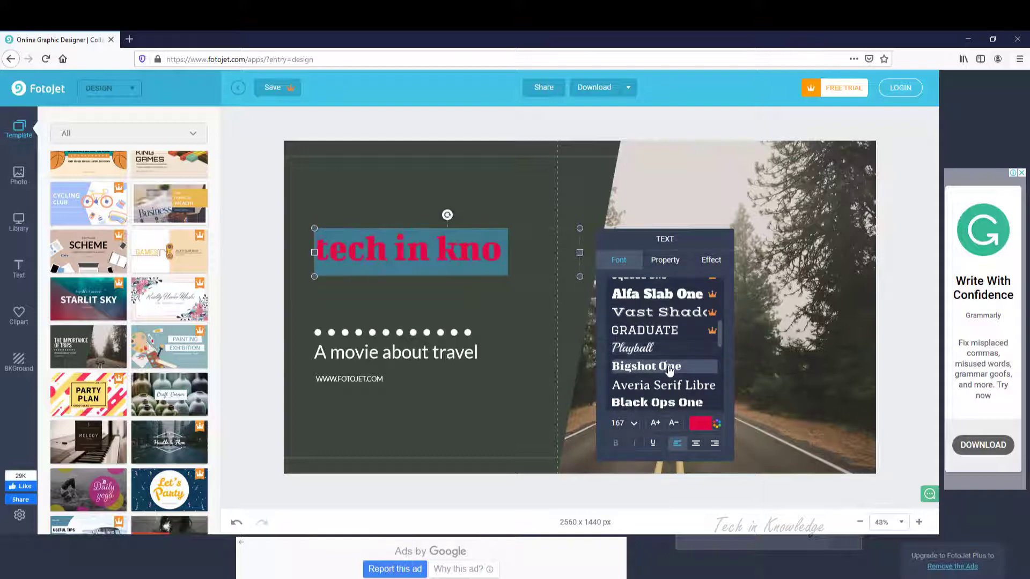
# Step: Set the "tech in kno" heading's font to Black Ops One and shift the heading slightly to the right
pyautogui.scroll(-2, 669, 369)
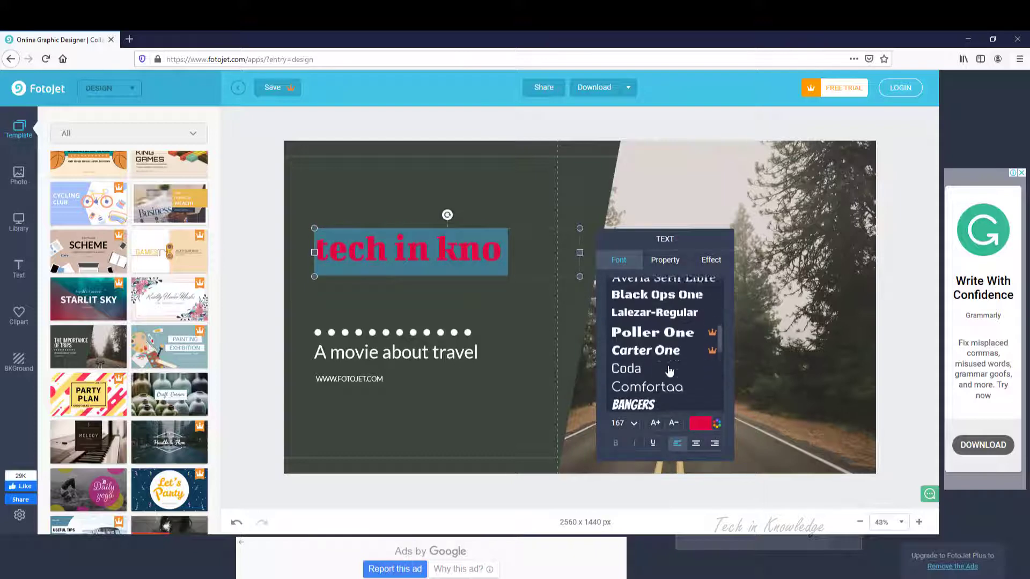
pyautogui.click(659, 287)
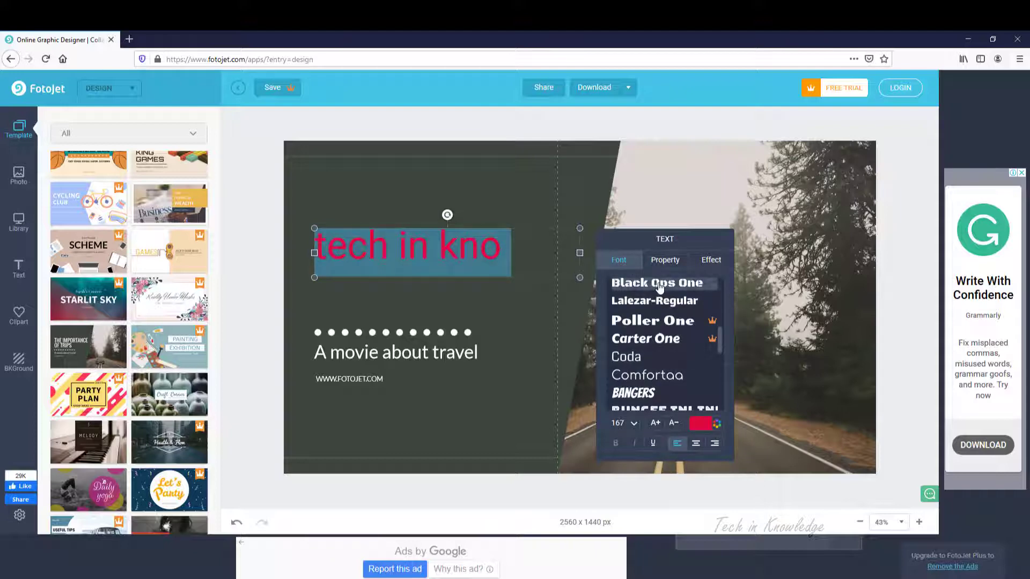
pyautogui.click(573, 364)
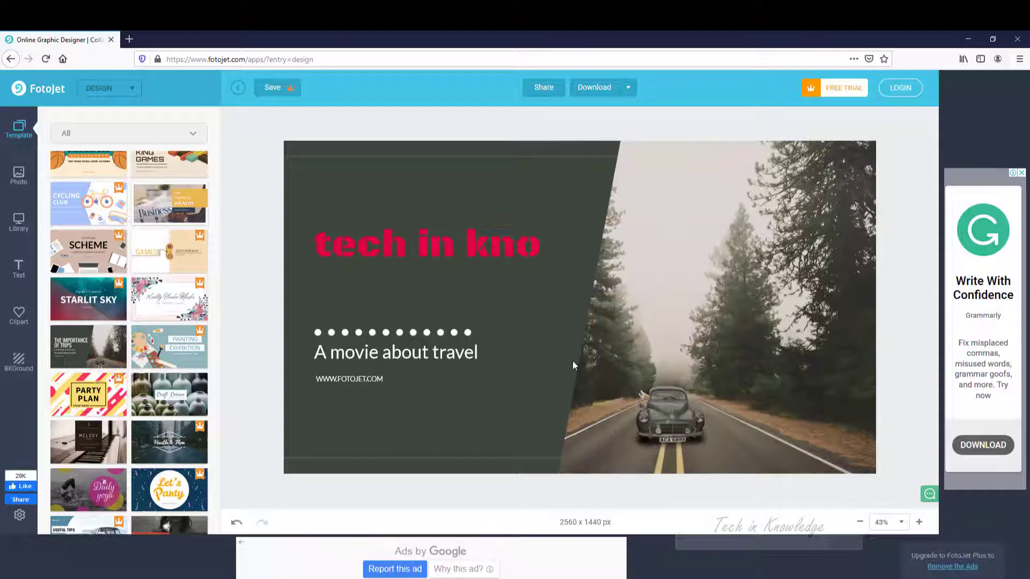
pyautogui.click(449, 236)
pyautogui.moveTo(409, 249); pyautogui.dragTo(417, 249)
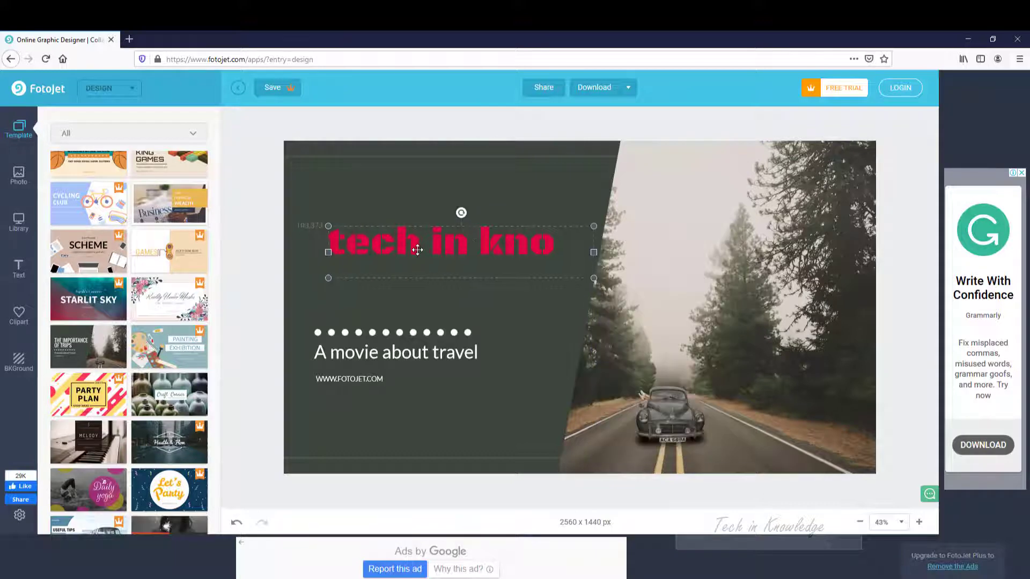
pyautogui.click(518, 355)
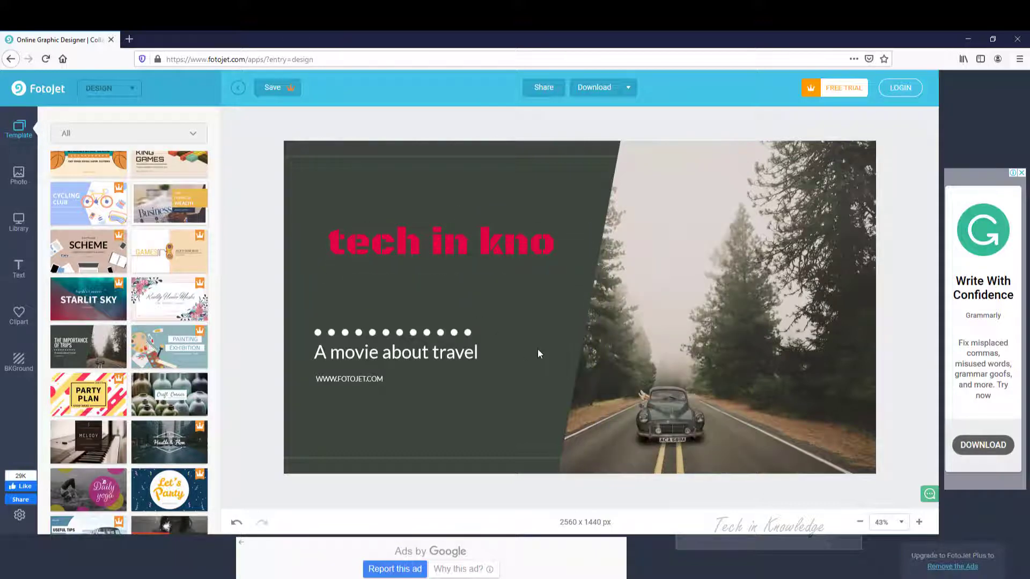
# Step: Shift the road photo slightly downward on the canvas
pyautogui.click(743, 339)
pyautogui.moveTo(606, 380); pyautogui.dragTo(650, 383)
pyautogui.moveTo(732, 372)
pyautogui.mouseDown()
pyautogui.moveTo(685, 370)
pyautogui.moveTo(732, 370)
pyautogui.mouseUp()
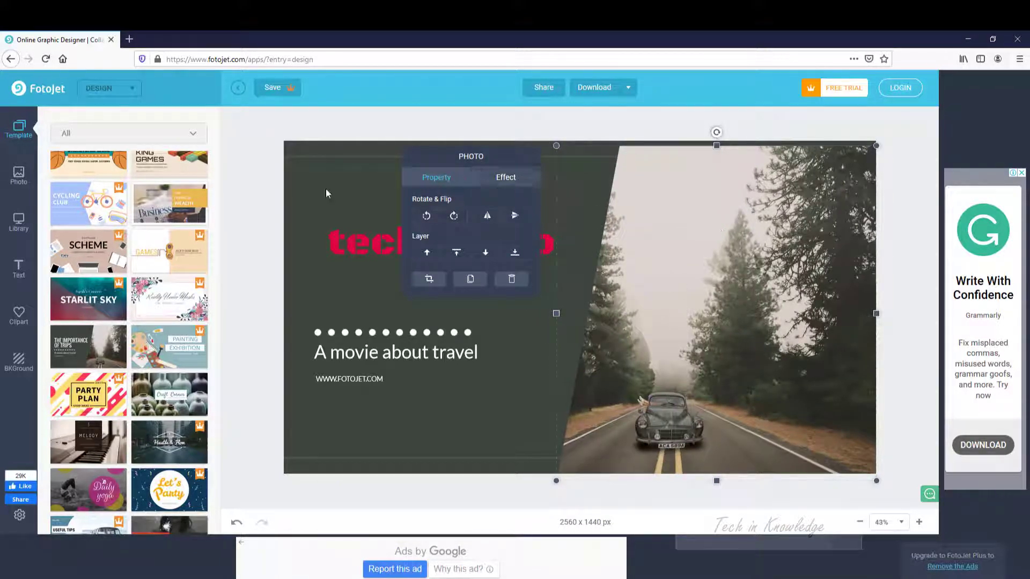
# Step: Insert the motorcycle silhouette photo from the Facebook cover photos and place it over the road photo
pyautogui.click(15, 167)
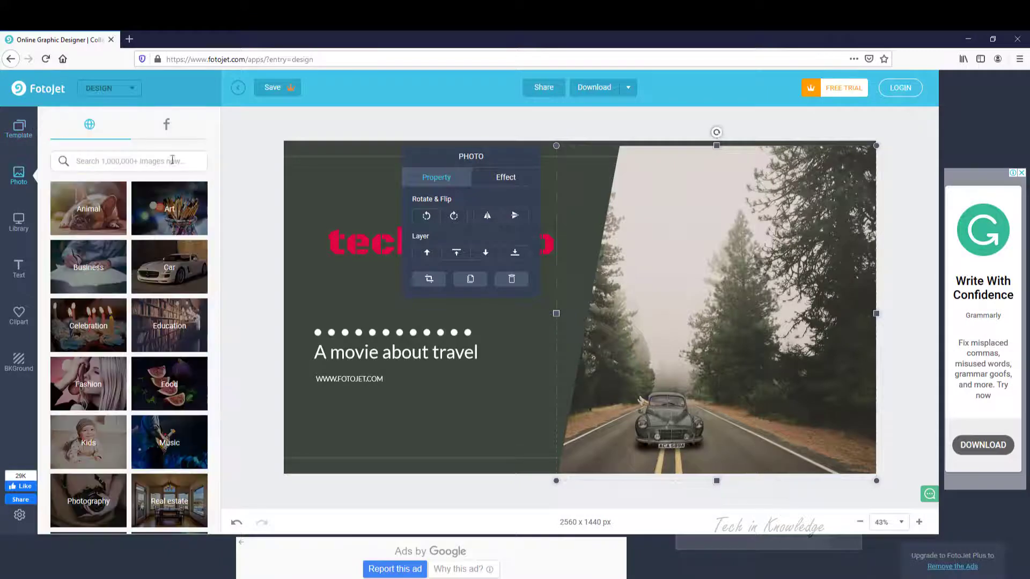
pyautogui.click(169, 125)
pyautogui.click(150, 170)
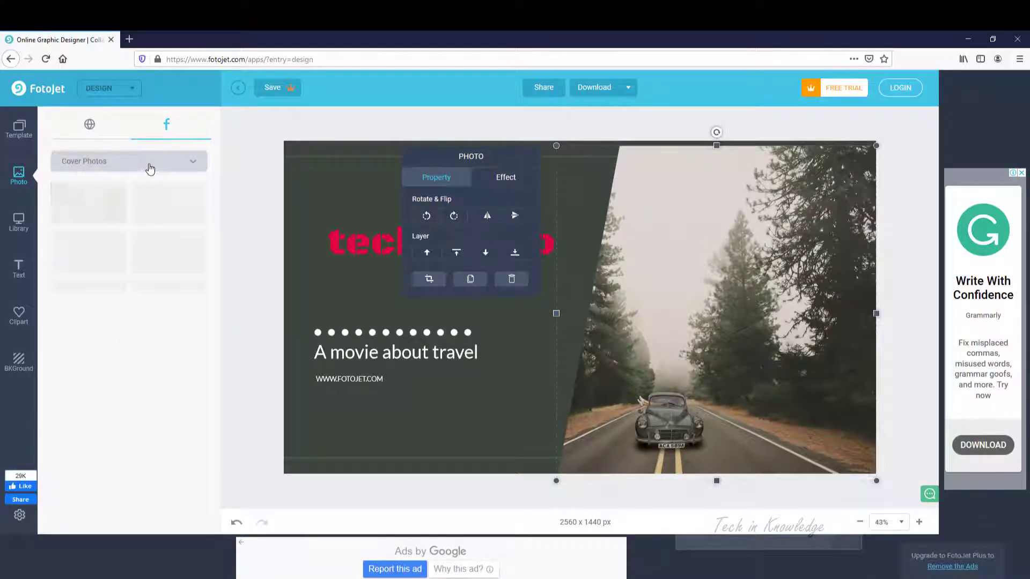
pyautogui.click(183, 215)
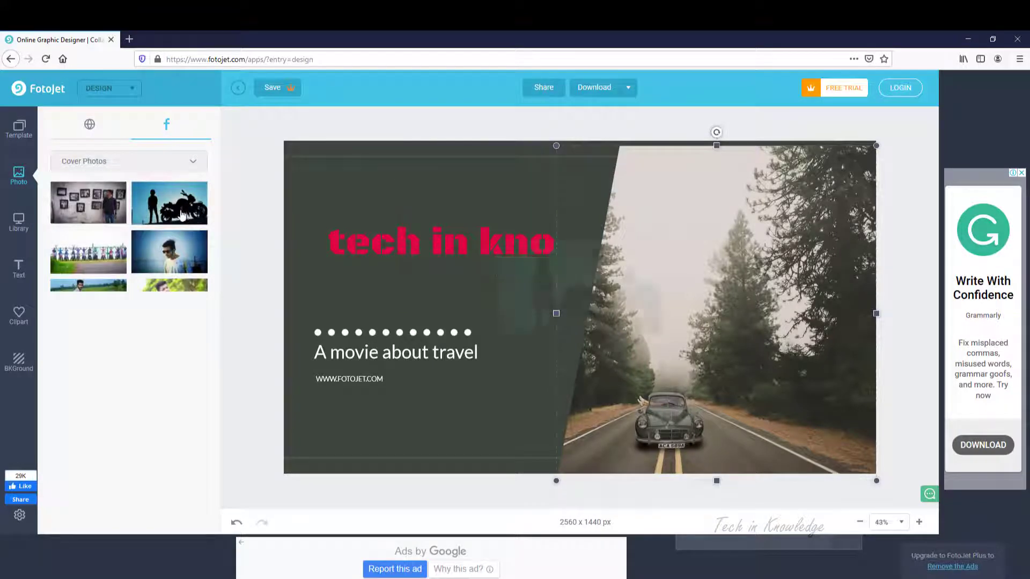
pyautogui.moveTo(615, 328); pyautogui.dragTo(702, 329)
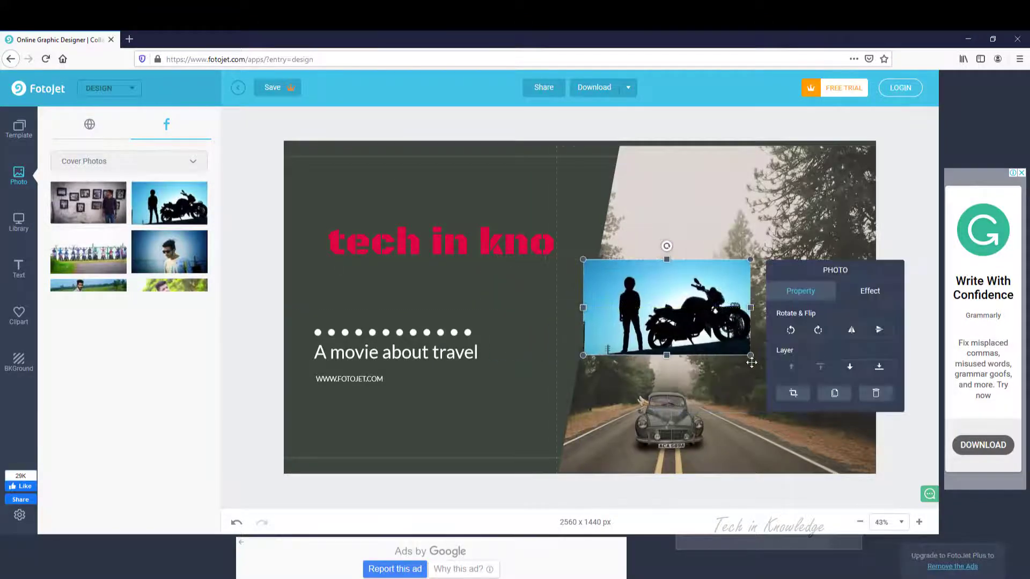
# Step: Enlarge and stretch the motorcycle photo until it covers the road photo's area at the full canvas height
pyautogui.moveTo(750, 356); pyautogui.dragTo(875, 460)
pyautogui.moveTo(661, 335); pyautogui.dragTo(646, 322)
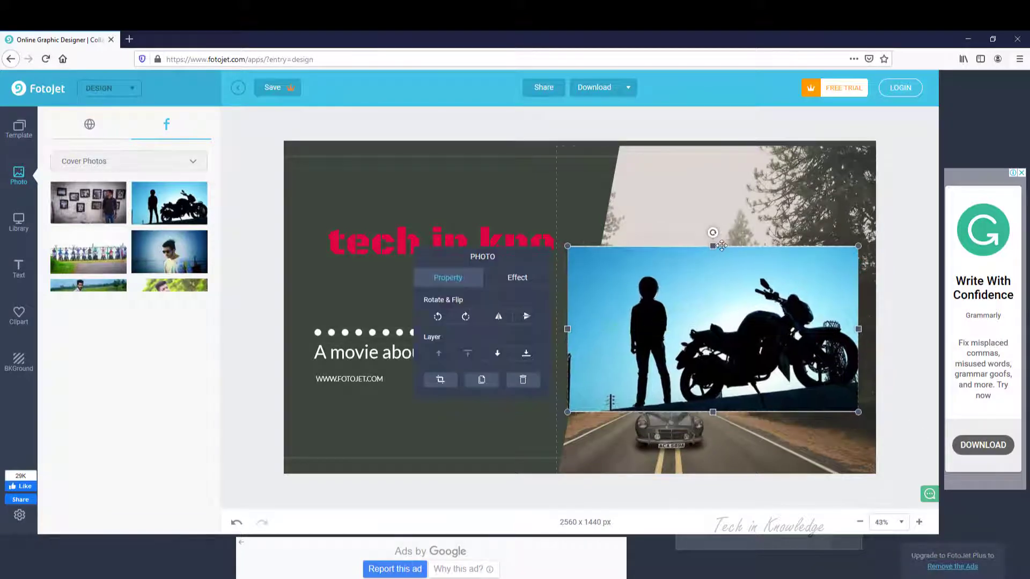
pyautogui.moveTo(712, 246); pyautogui.dragTo(713, 137)
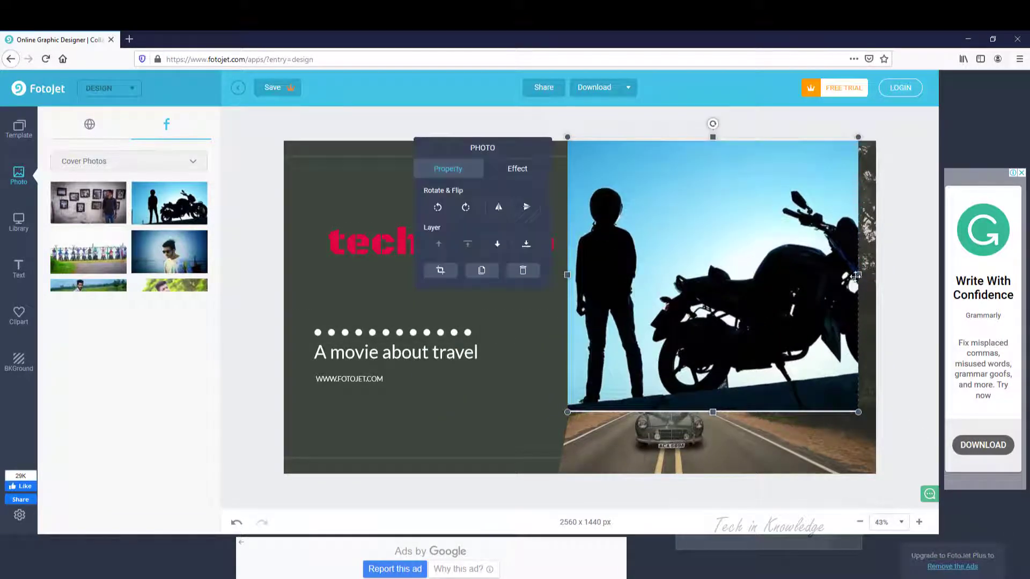
pyautogui.moveTo(859, 275); pyautogui.dragTo(876, 275)
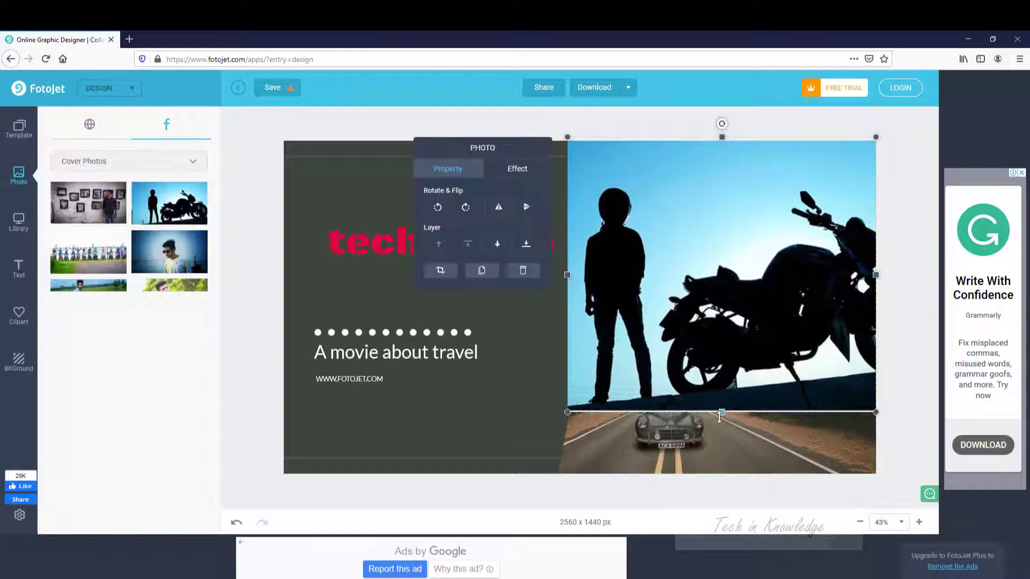
pyautogui.moveTo(722, 411); pyautogui.dragTo(722, 474)
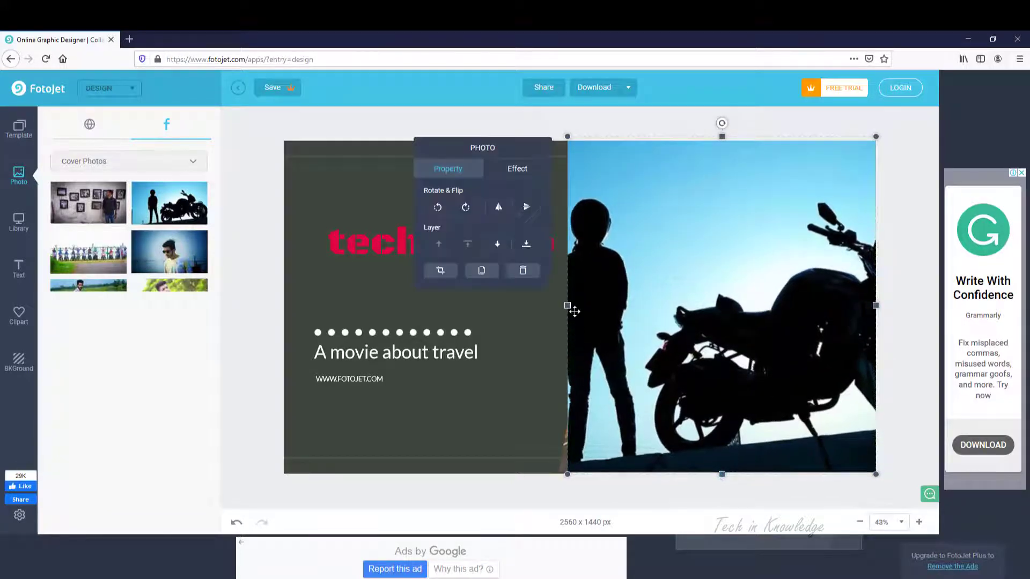
pyautogui.moveTo(568, 309); pyautogui.dragTo(562, 310)
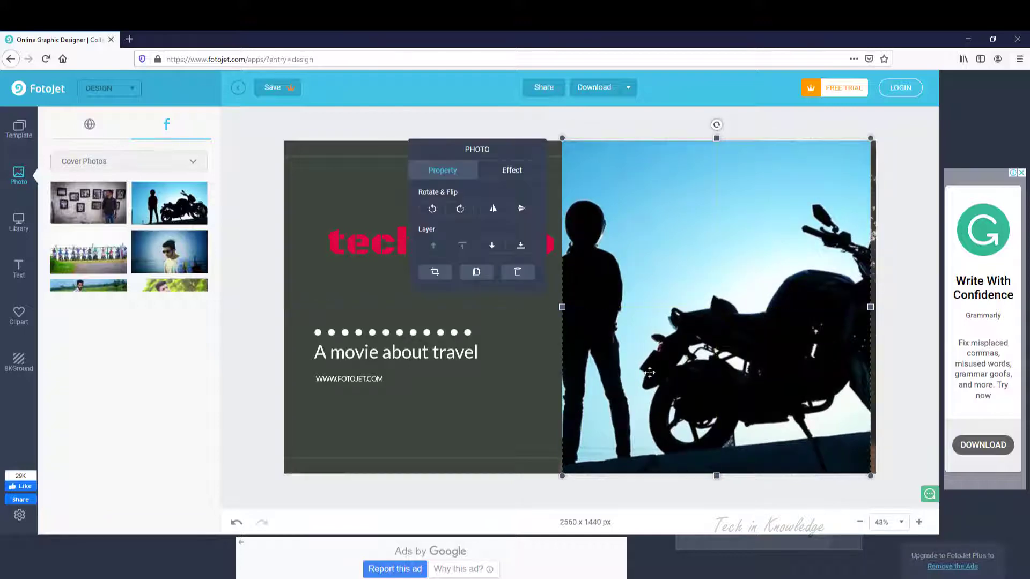
# Step: Send the motorcycle photo to the back layer, behind the road photo
pyautogui.rightClick(520, 397)
pyautogui.click(513, 349)
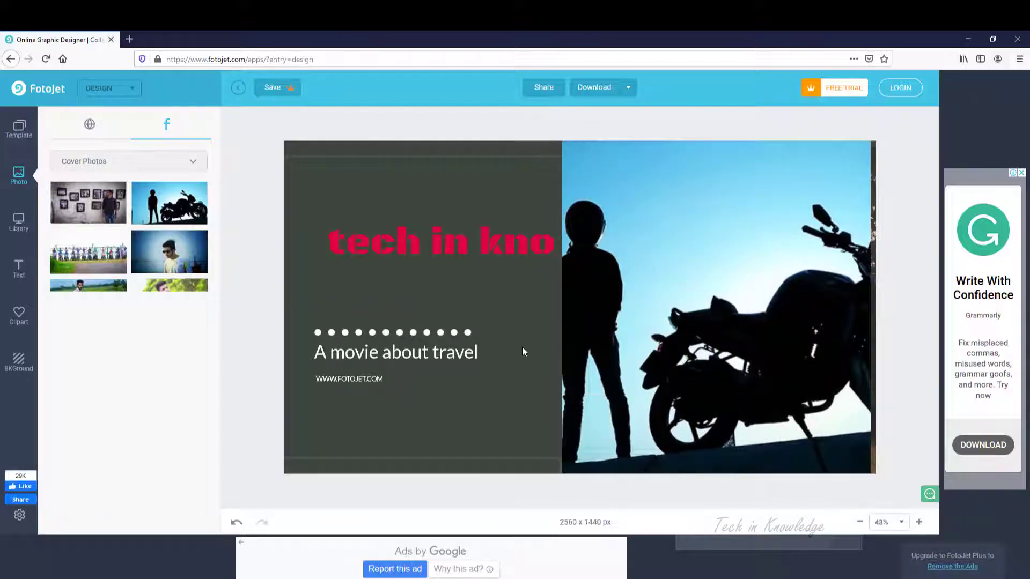
pyautogui.click(637, 361)
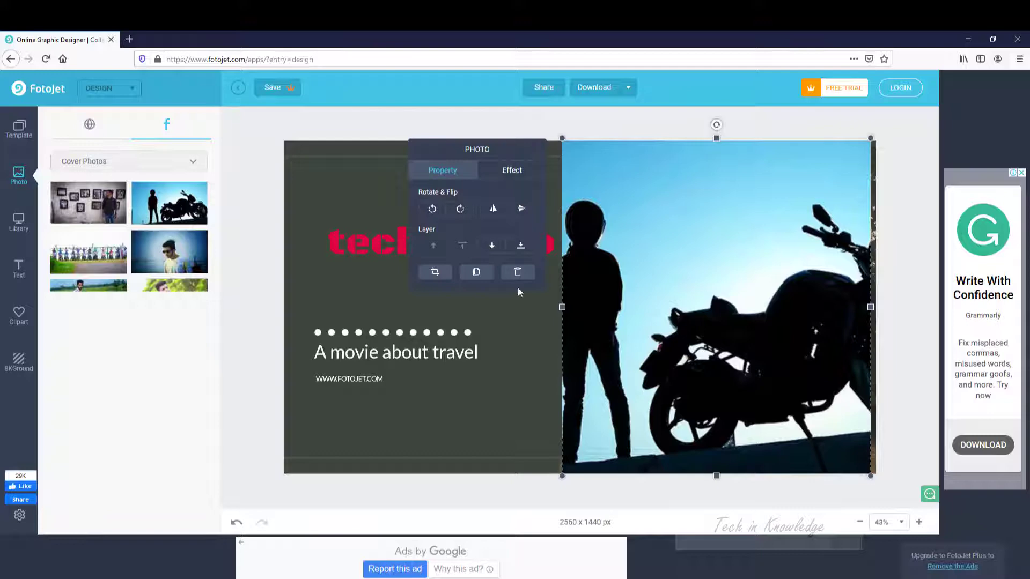
pyautogui.click(520, 352)
pyautogui.click(603, 320)
pyautogui.click(520, 246)
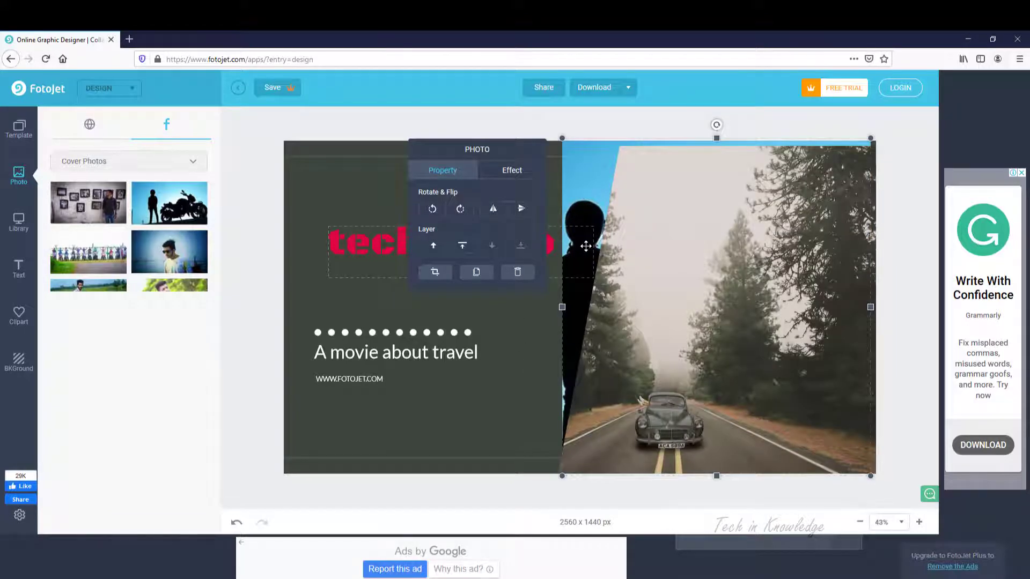
# Step: Move the "tech in kno" heading left in line with the dotted row and shift the motorcycle photo slightly left
pyautogui.click(577, 247)
pyautogui.click(591, 191)
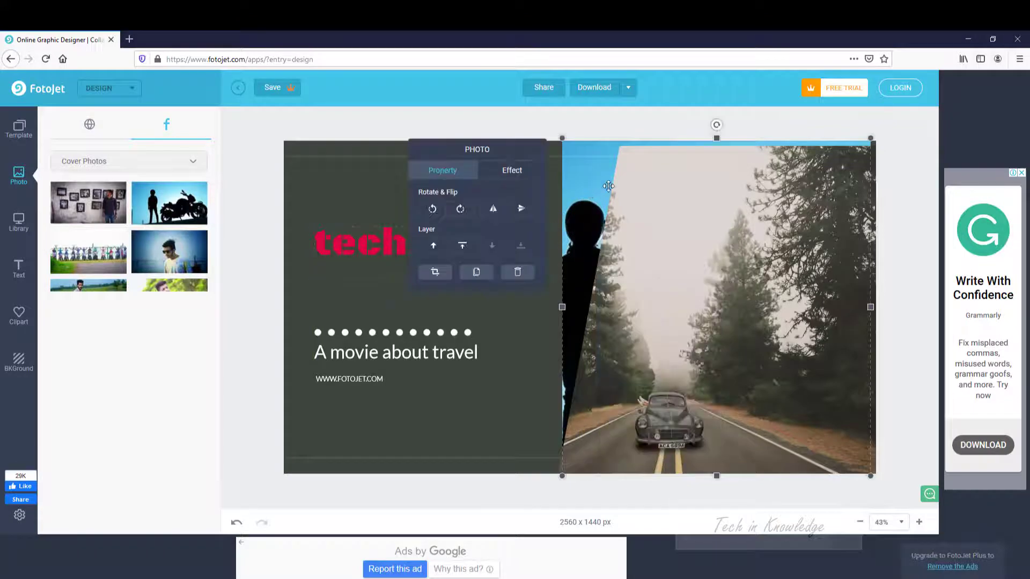
pyautogui.moveTo(609, 186); pyautogui.dragTo(594, 187)
pyautogui.rightClick(517, 387)
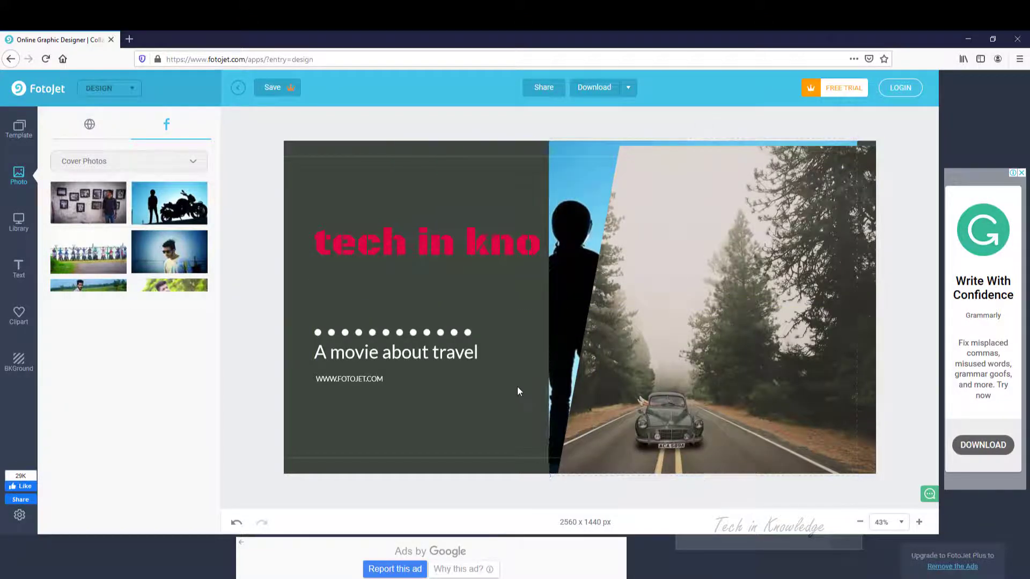
# Step: Bring the motorcycle photo to the front layer and delete it from the canvas
pyautogui.click(567, 324)
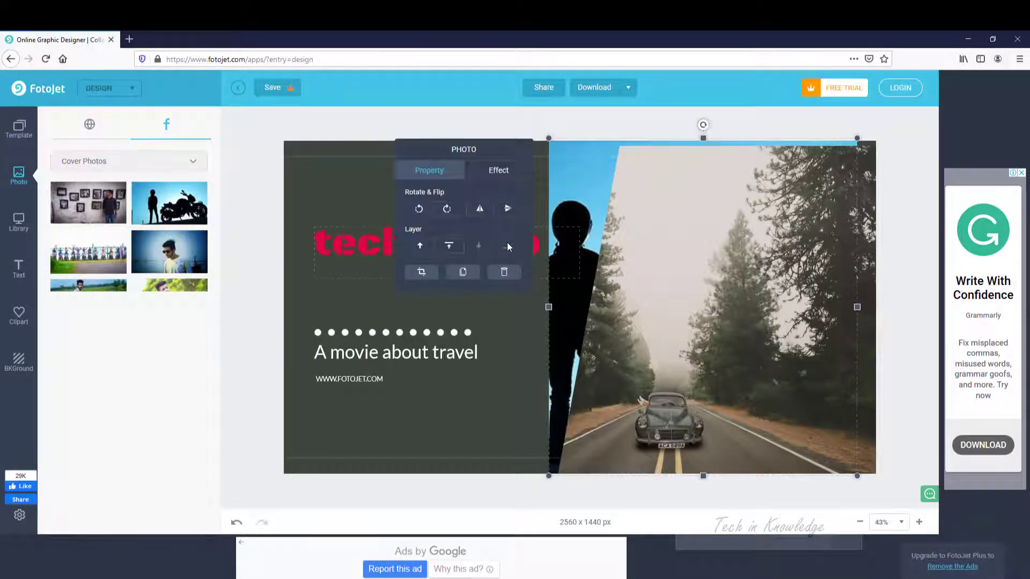
pyautogui.click(447, 246)
pyautogui.click(527, 382)
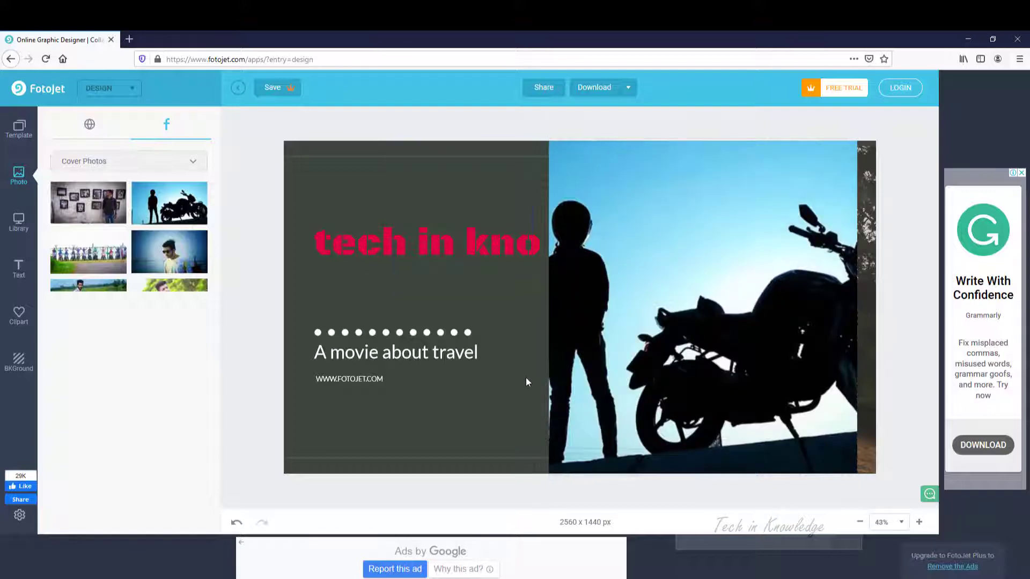
pyautogui.click(612, 279)
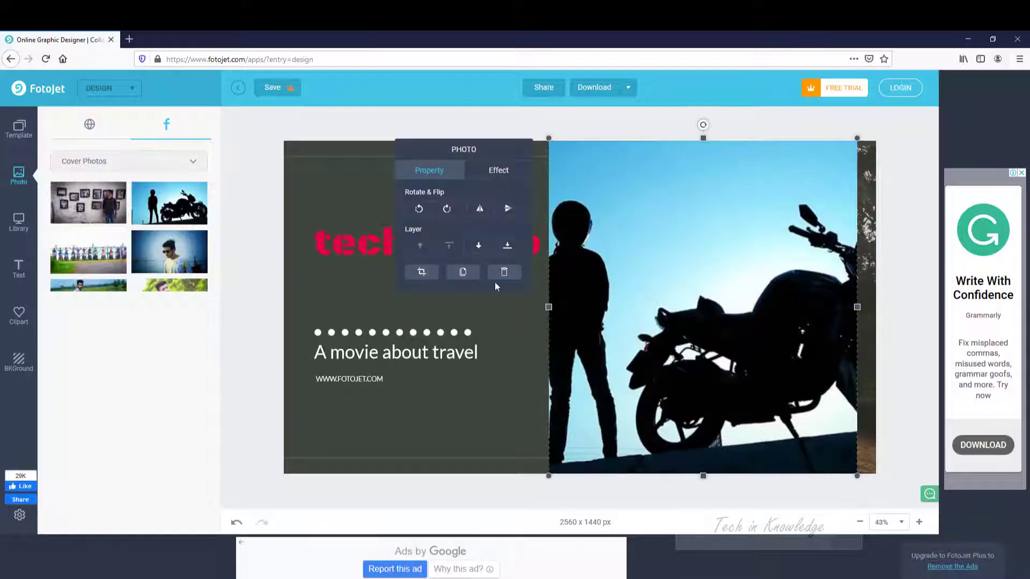
pyautogui.click(508, 276)
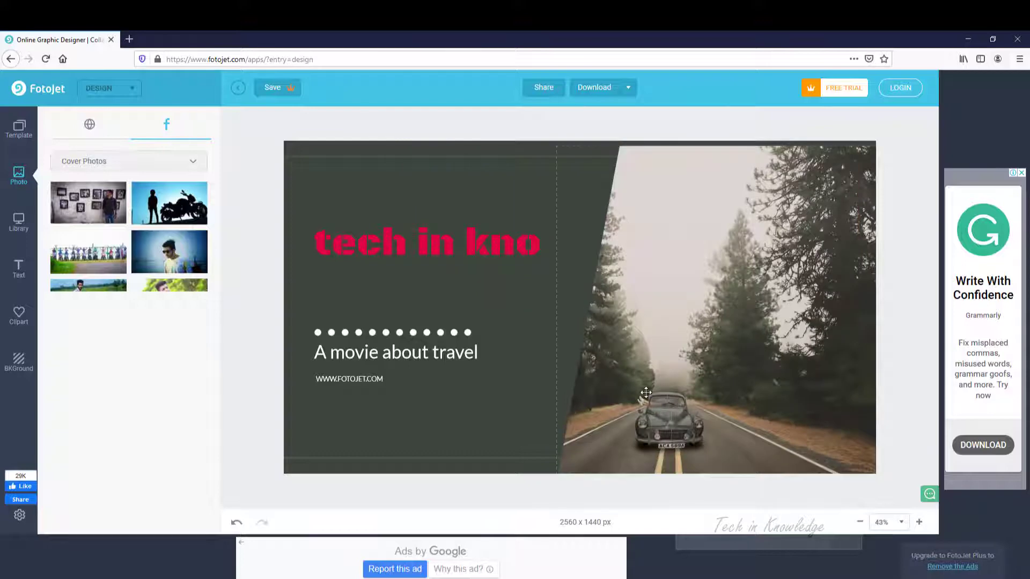
# Step: Replace the "A movie about travel" subtitle with "the tech doctor"
pyautogui.click(335, 355)
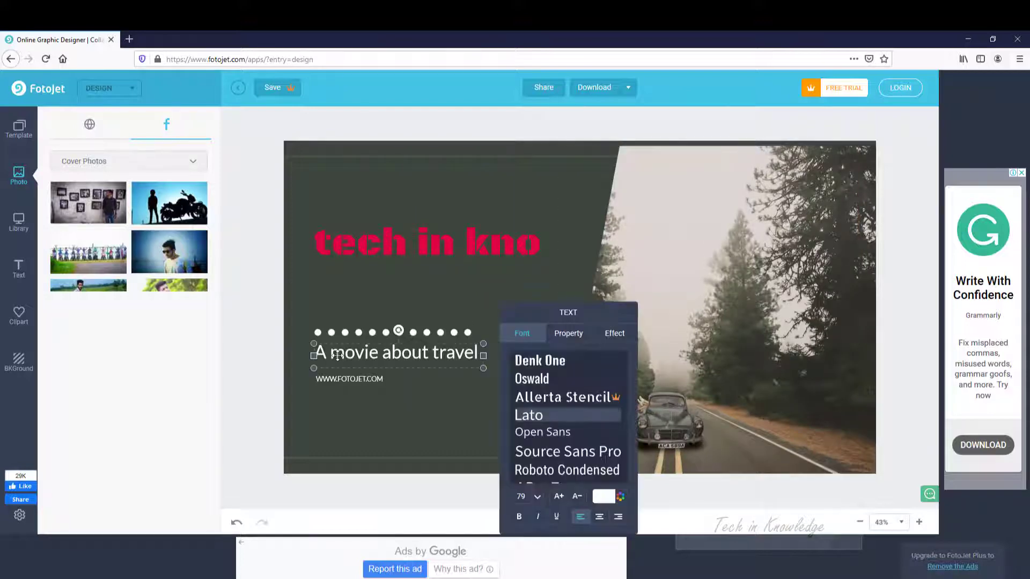
pyautogui.moveTo(314, 355); pyautogui.dragTo(479, 355)
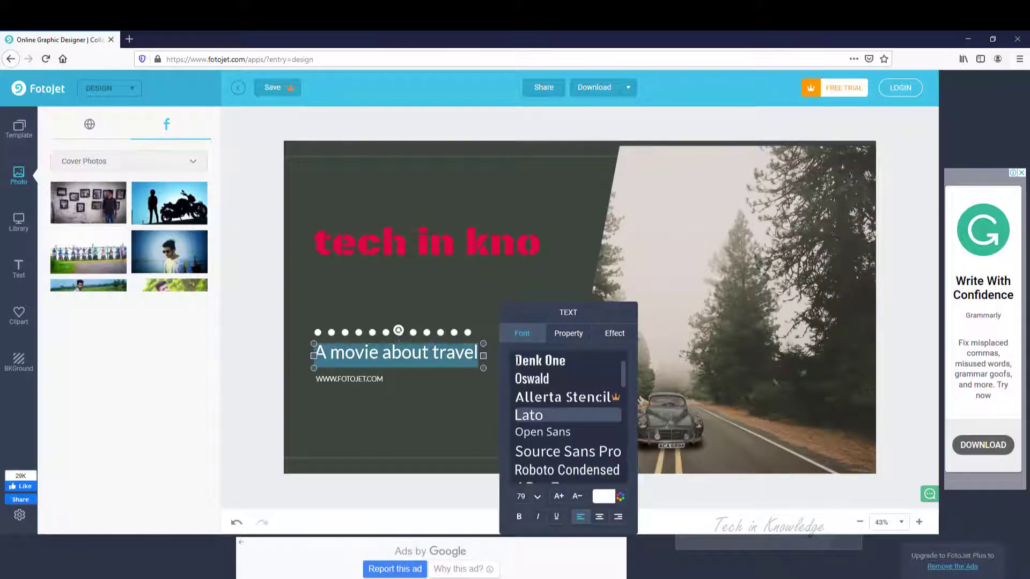
pyautogui.press('BackSpace')
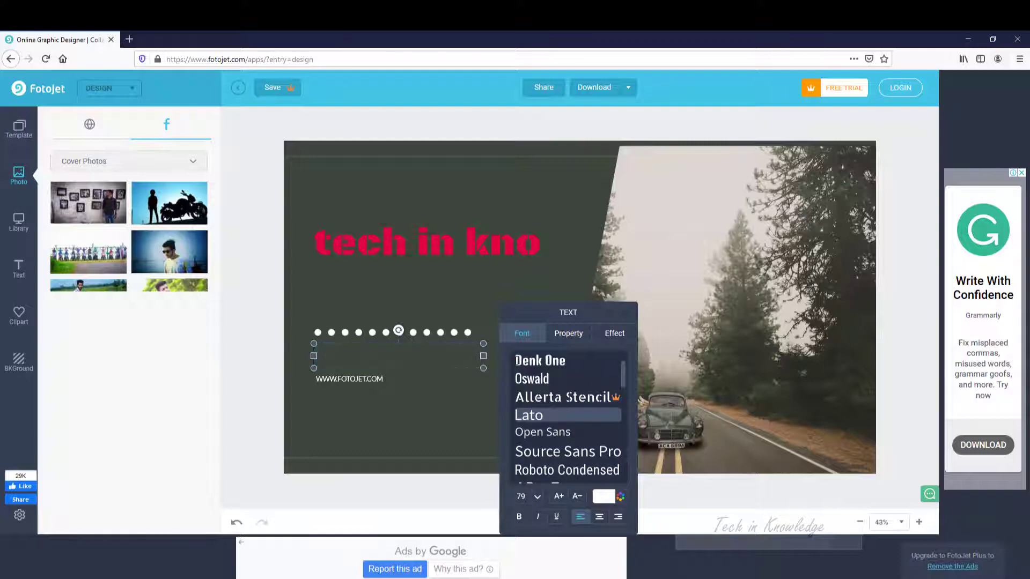
pyautogui.write('the tech doc')
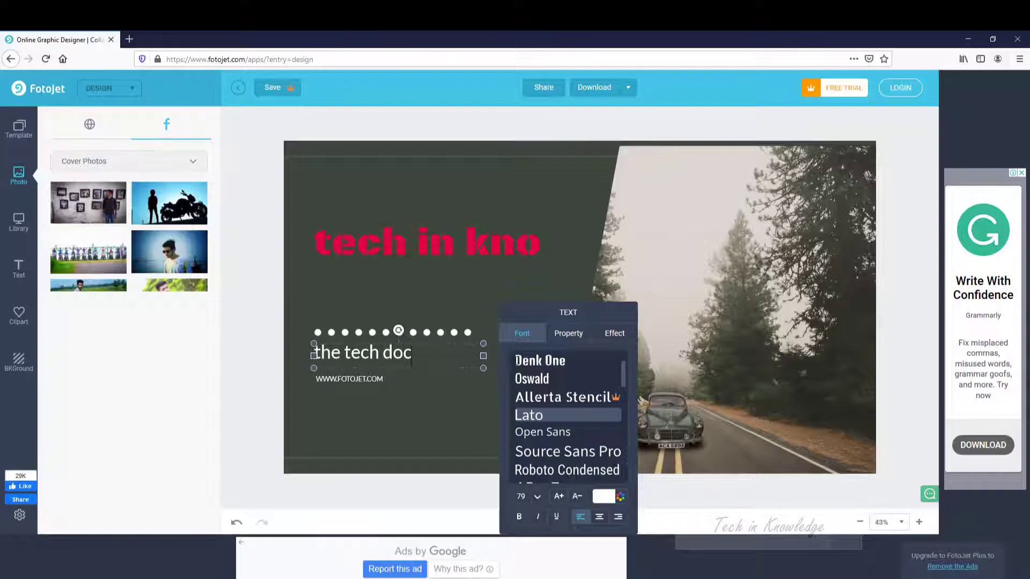
pyautogui.write('tor')
# Step: Apply the thin handwritten script sample style to the "the tech doctor" tagline and color it white
pyautogui.scroll(3, 560, 448)
pyautogui.scroll(2, 561, 447)
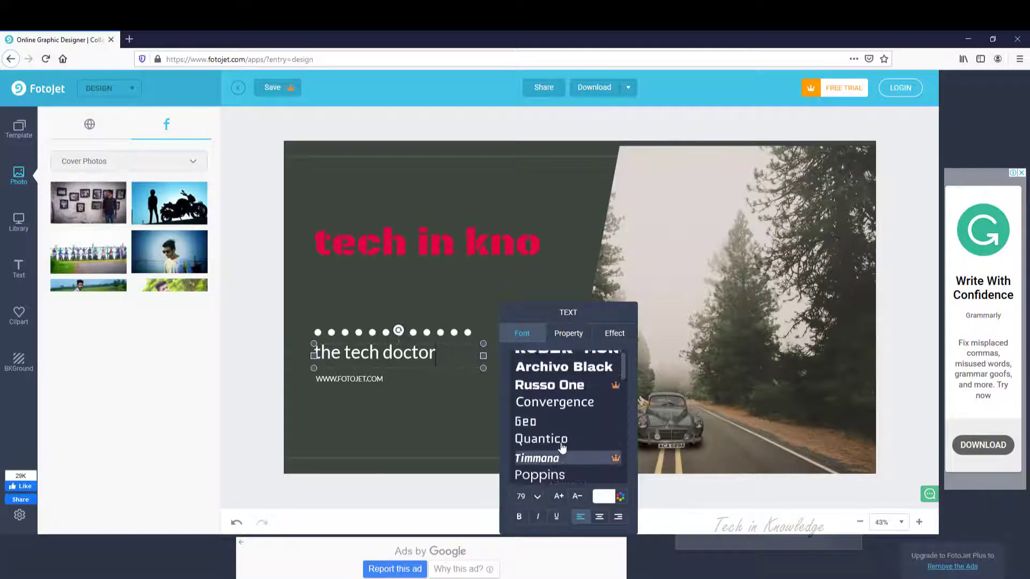
pyautogui.click(18, 273)
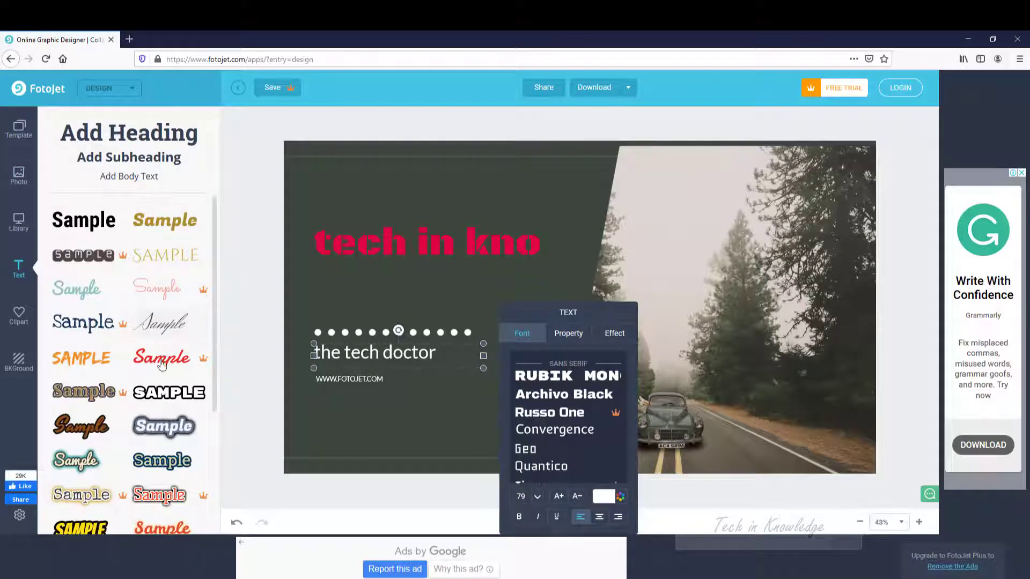
pyautogui.click(156, 325)
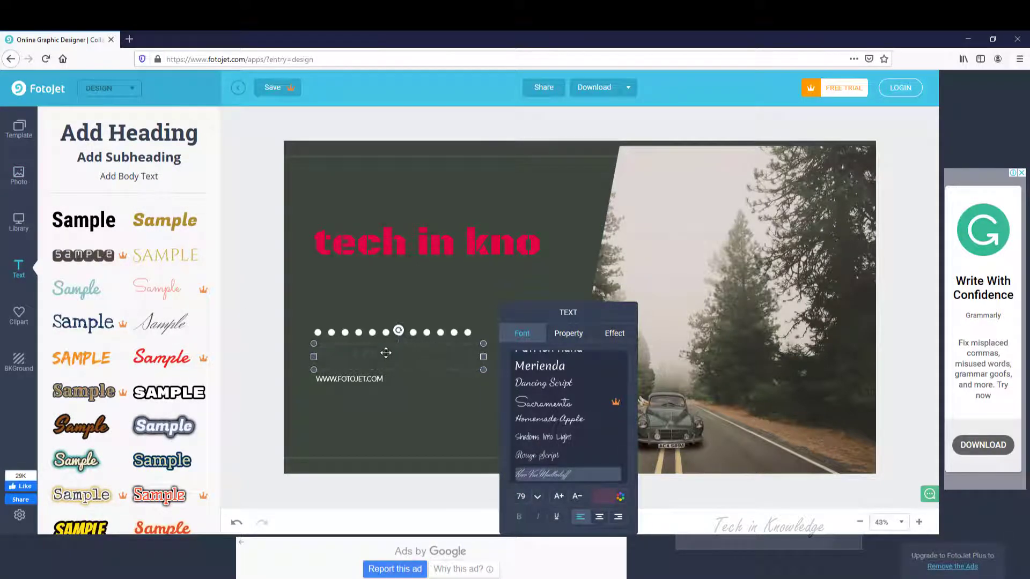
pyautogui.moveTo(380, 352); pyautogui.dragTo(314, 356)
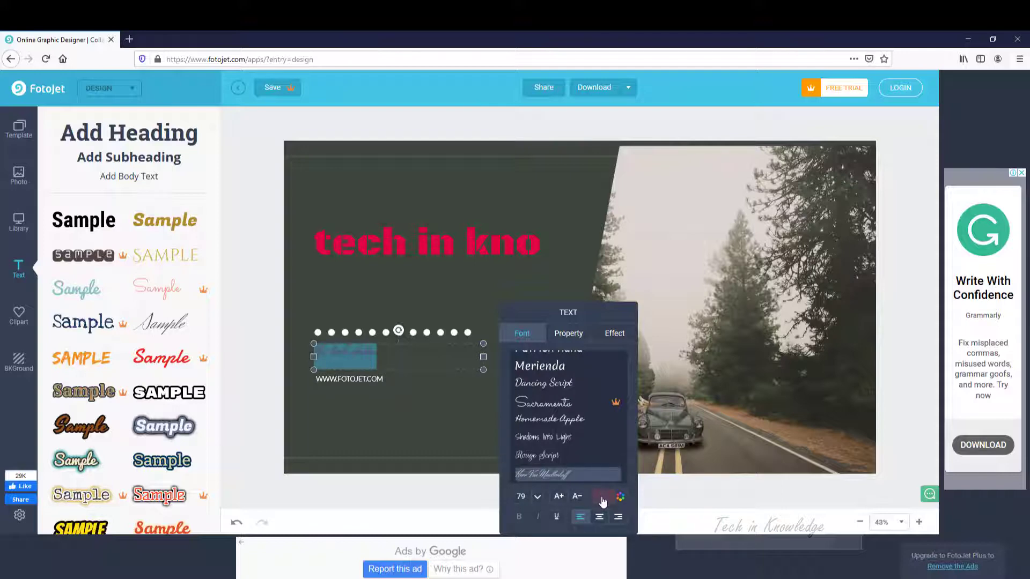
pyautogui.click(602, 502)
pyautogui.click(652, 468)
pyautogui.moveTo(527, 311); pyautogui.dragTo(454, 312)
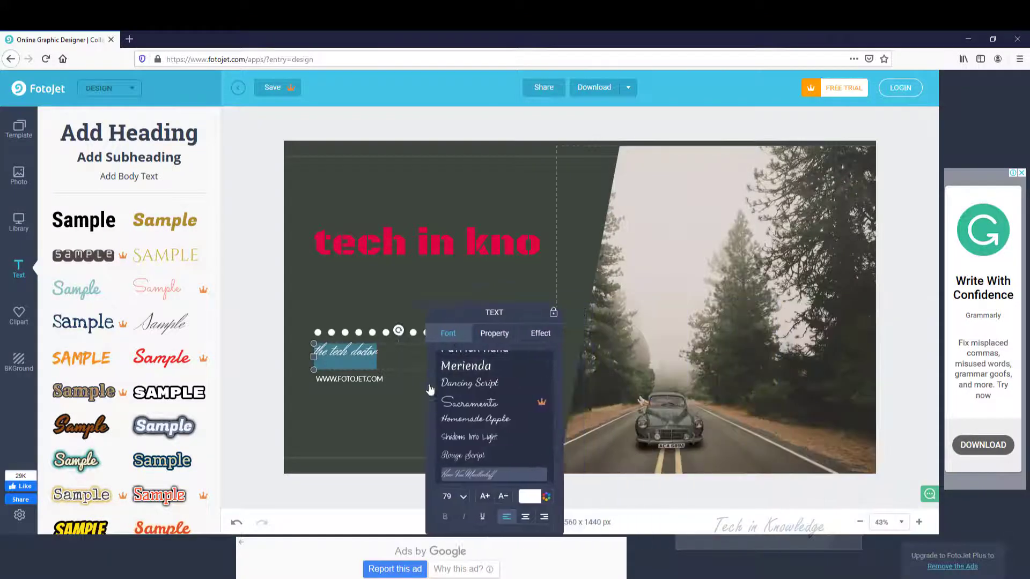
pyautogui.moveTo(430, 390); pyautogui.dragTo(649, 301)
pyautogui.click(461, 389)
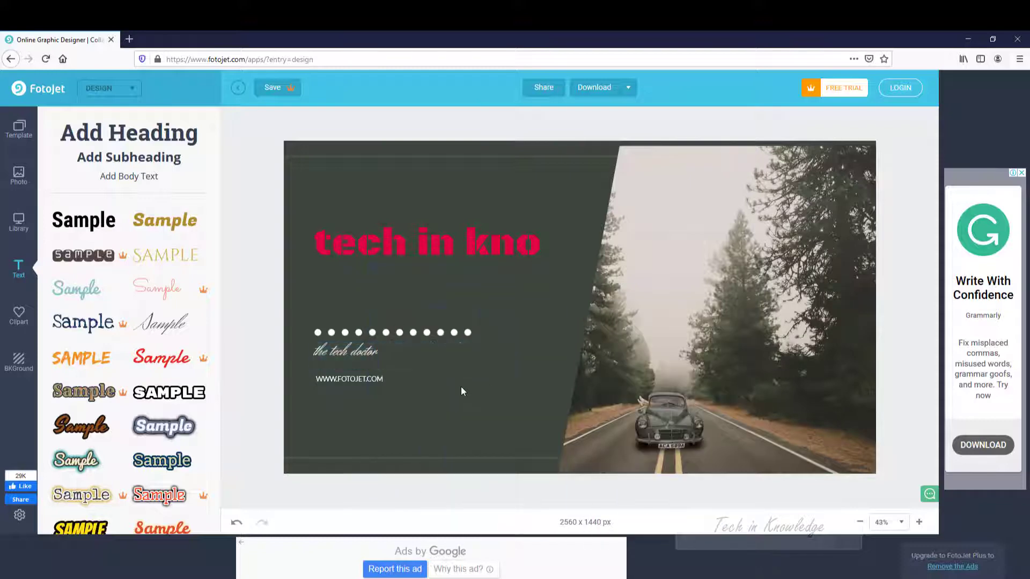
# Step: Enlarge the "the tech doctor" tagline to about size 108 and align it with the dotted row's start, directly beneath the dots
pyautogui.click(418, 354)
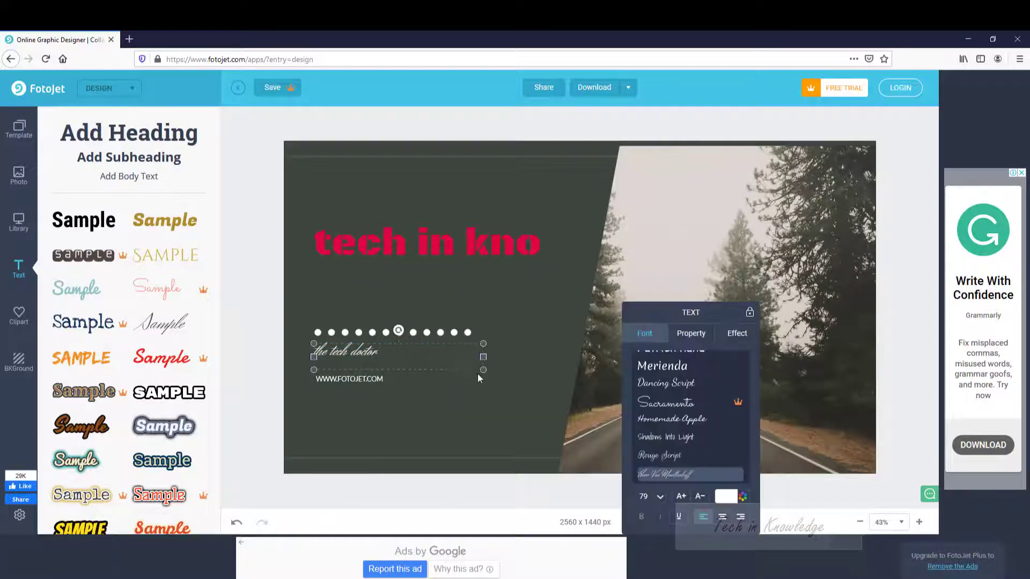
pyautogui.moveTo(480, 375); pyautogui.dragTo(668, 408)
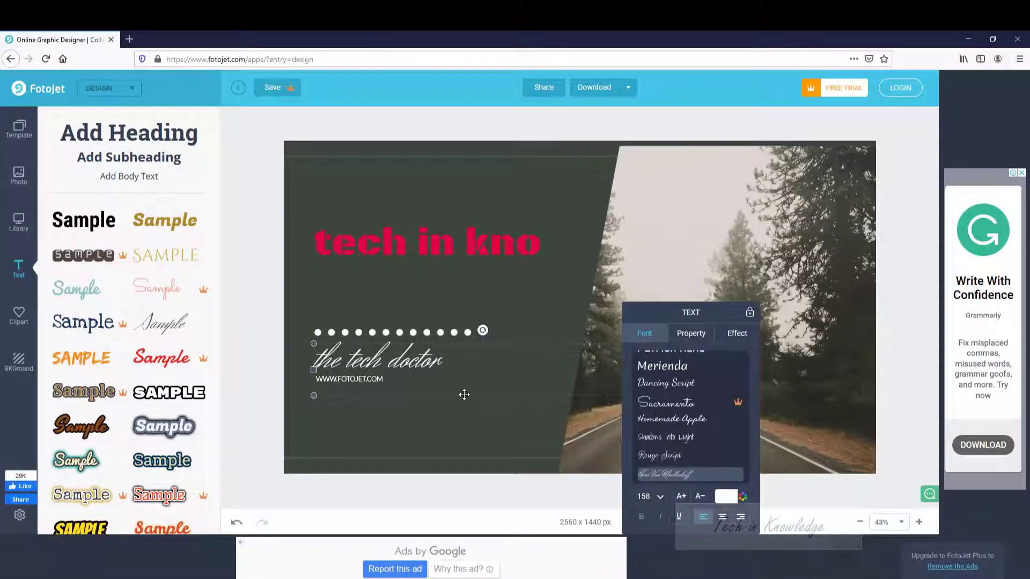
pyautogui.moveTo(462, 395); pyautogui.dragTo(462, 386)
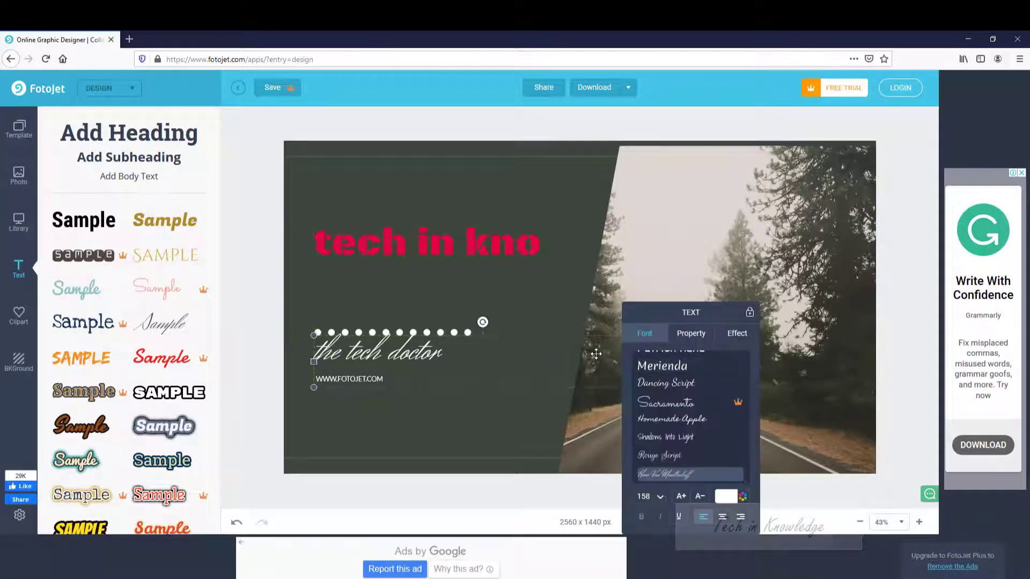
pyautogui.moveTo(315, 389); pyautogui.dragTo(420, 371)
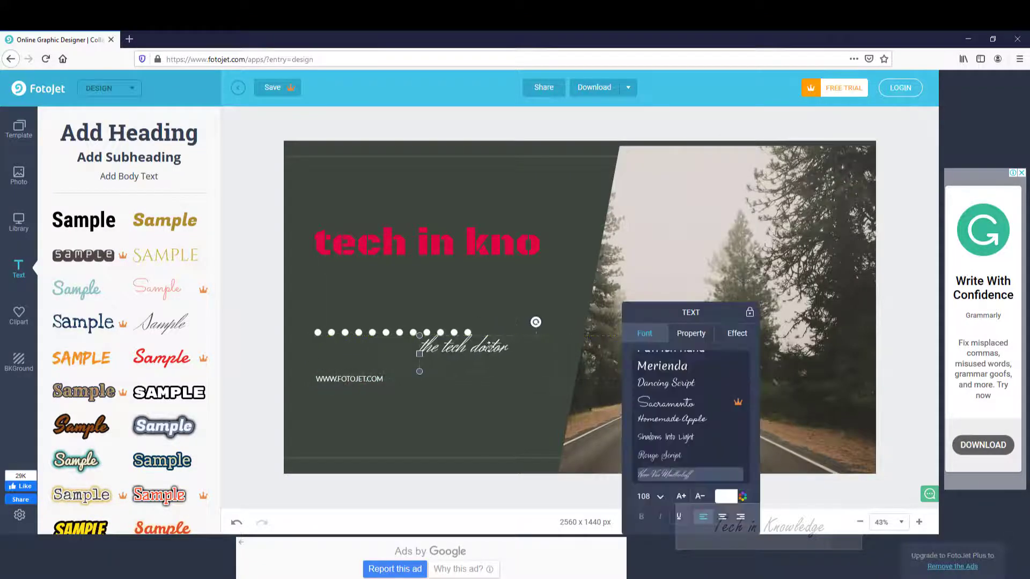
pyautogui.moveTo(506, 353); pyautogui.dragTo(399, 352)
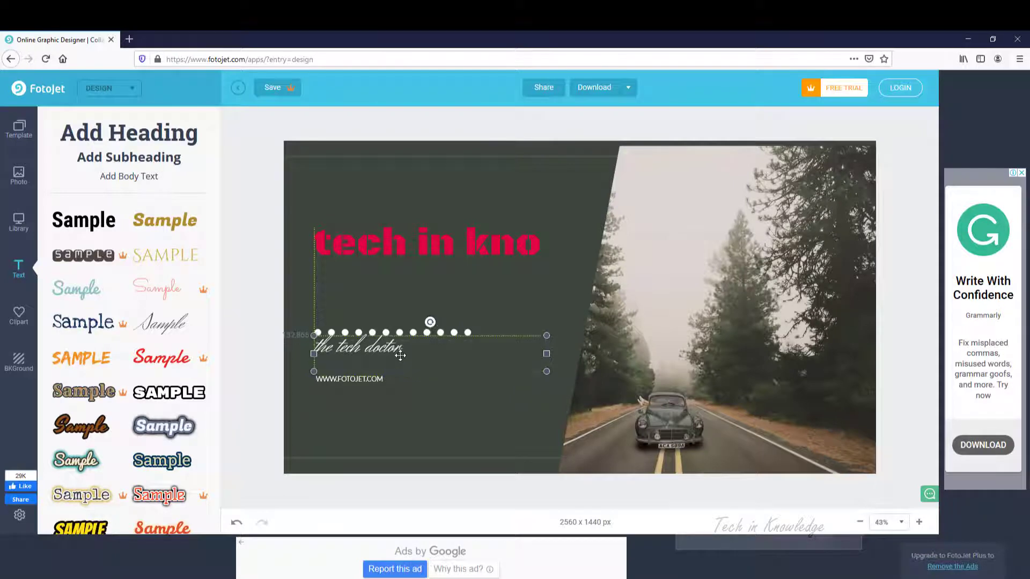
pyautogui.click(410, 423)
# Step: Replace the website address line under the tagline with the channel owner's full name
pyautogui.click(329, 377)
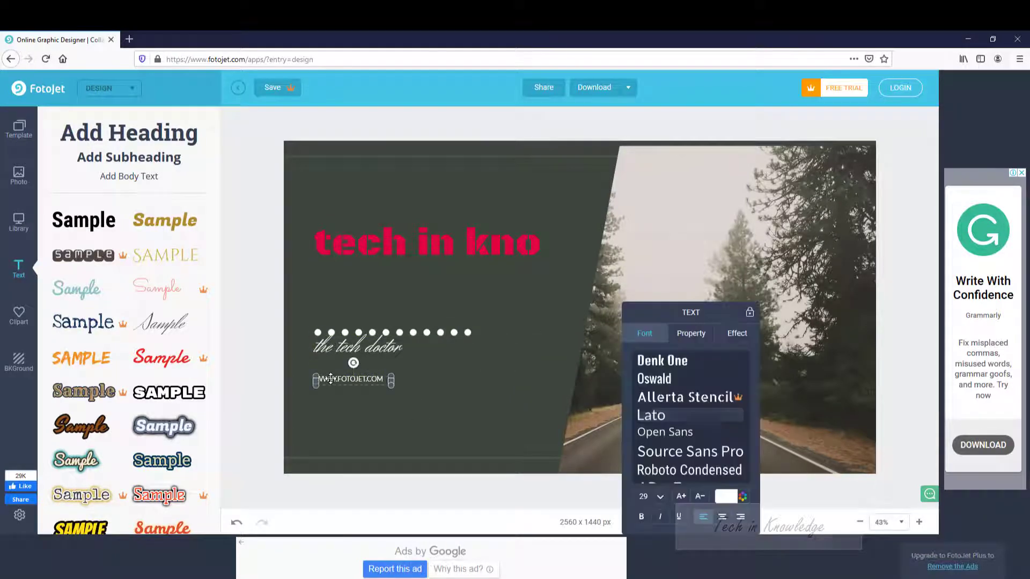
pyautogui.doubleClick(329, 379)
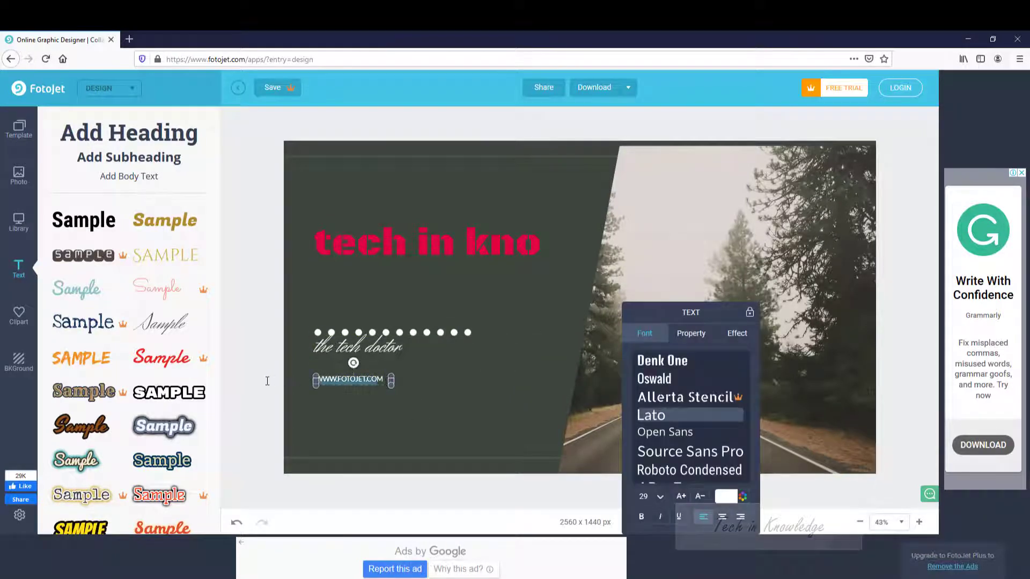
pyautogui.press('BackSpace')
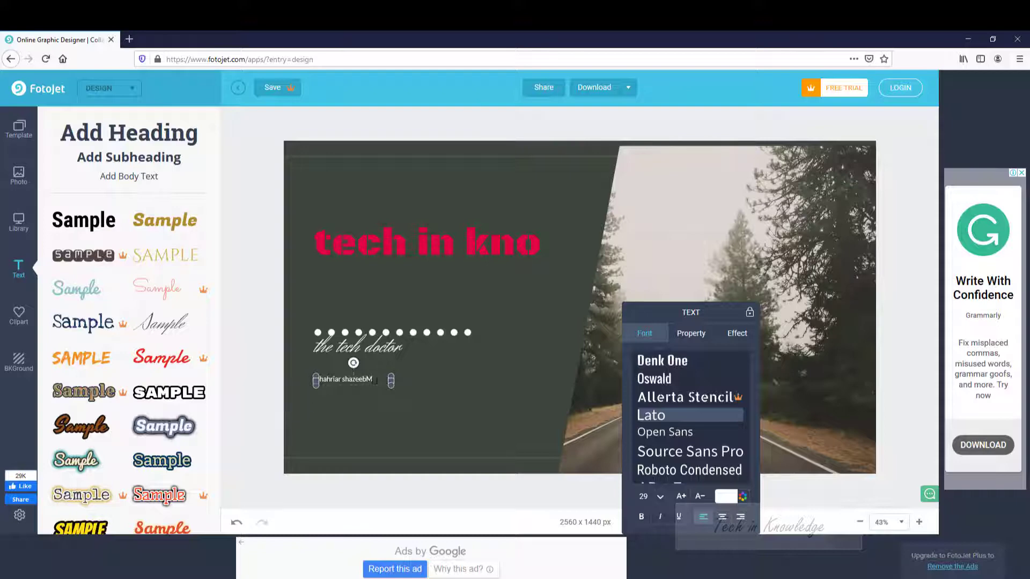
pyautogui.doubleClick(375, 381)
pyautogui.click(375, 380)
# Step: Enlarge the owner's name line to about size 56 and set its font to Playball
pyautogui.moveTo(391, 386); pyautogui.dragTo(460, 406)
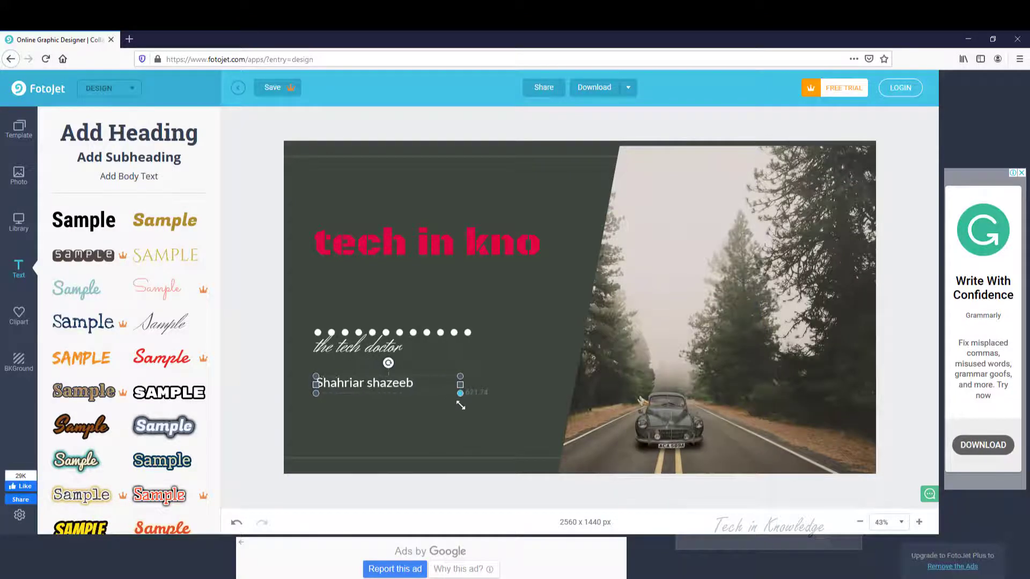
pyautogui.click(402, 381)
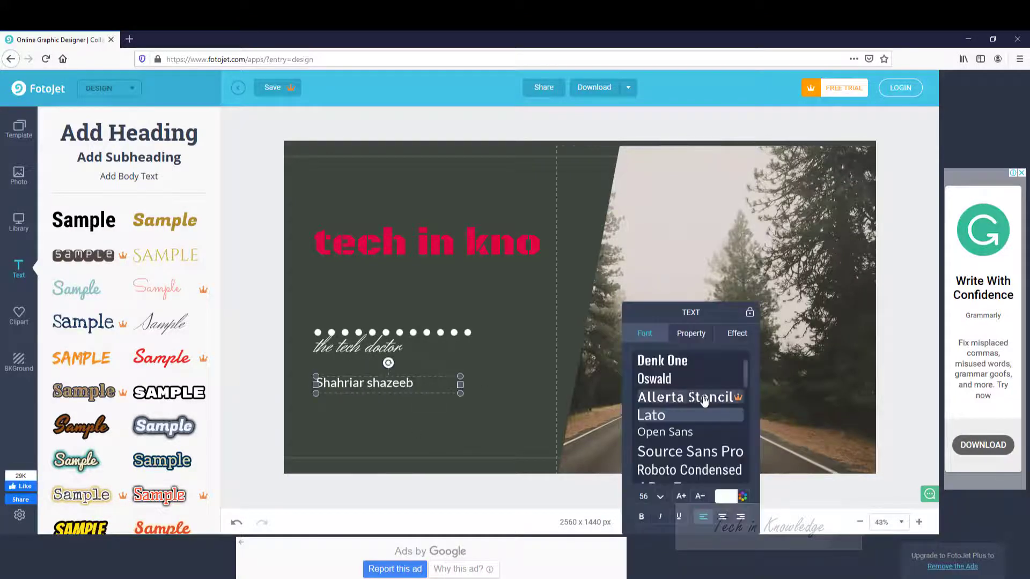
pyautogui.click(678, 435)
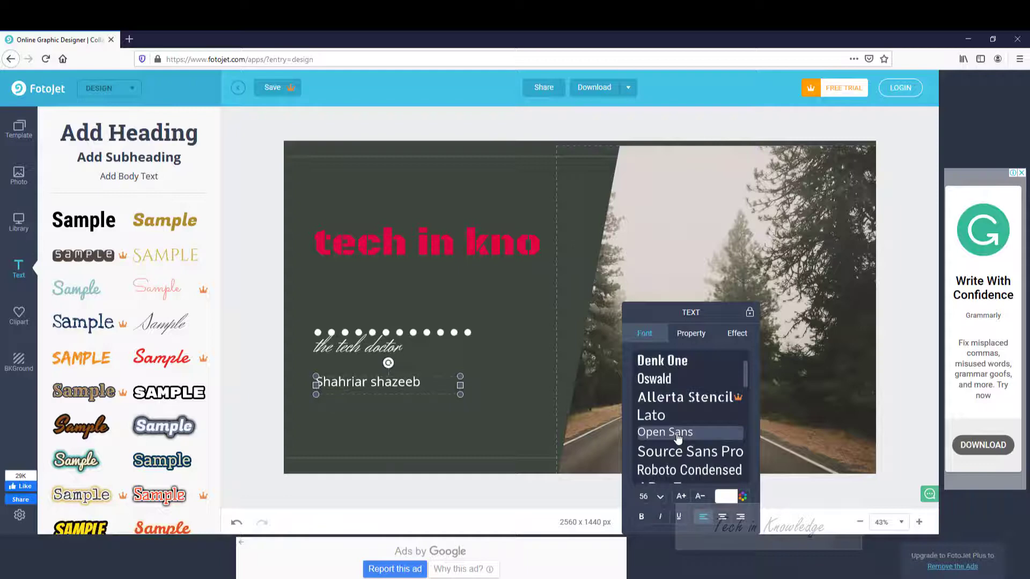
pyautogui.scroll(-10, 678, 436)
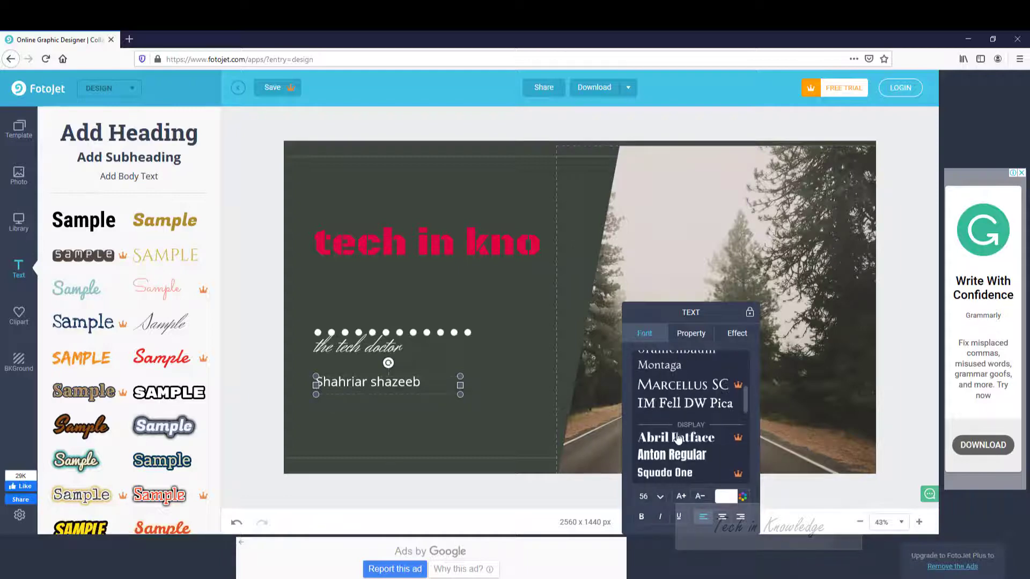
pyautogui.scroll(-5, 677, 438)
pyautogui.click(682, 398)
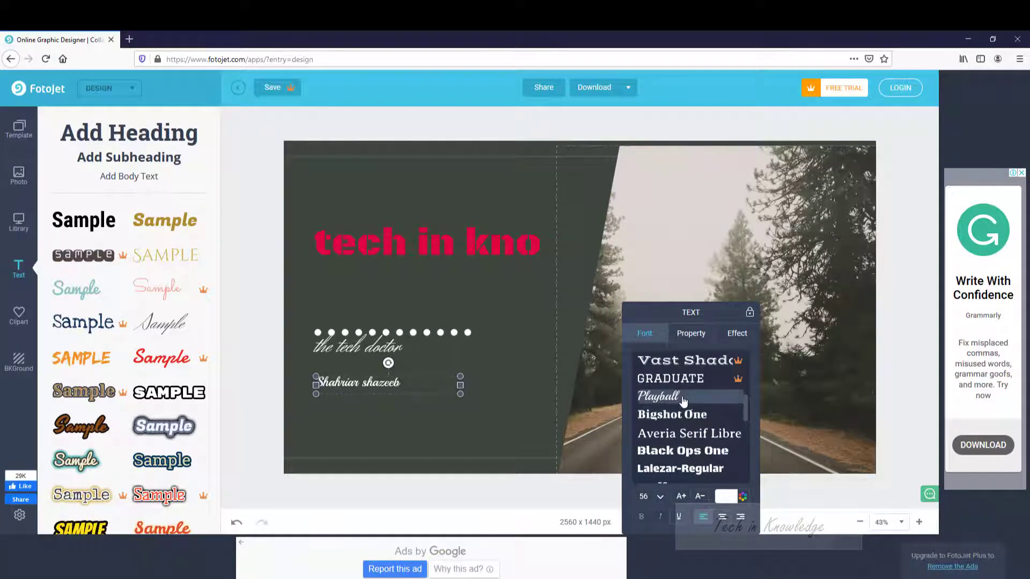
pyautogui.click(389, 439)
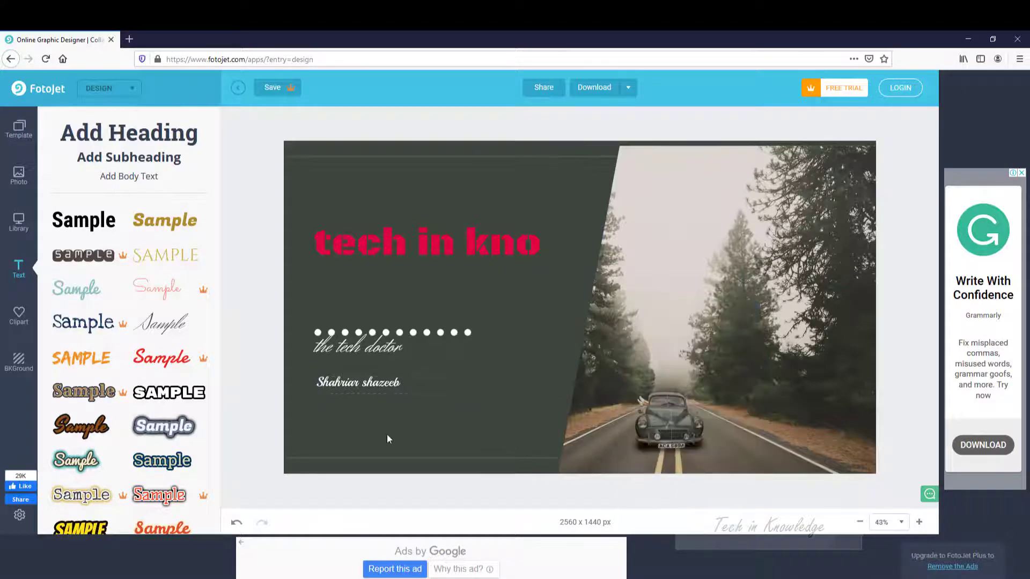
# Step: Color the owner's name line light blue
pyautogui.click(365, 387)
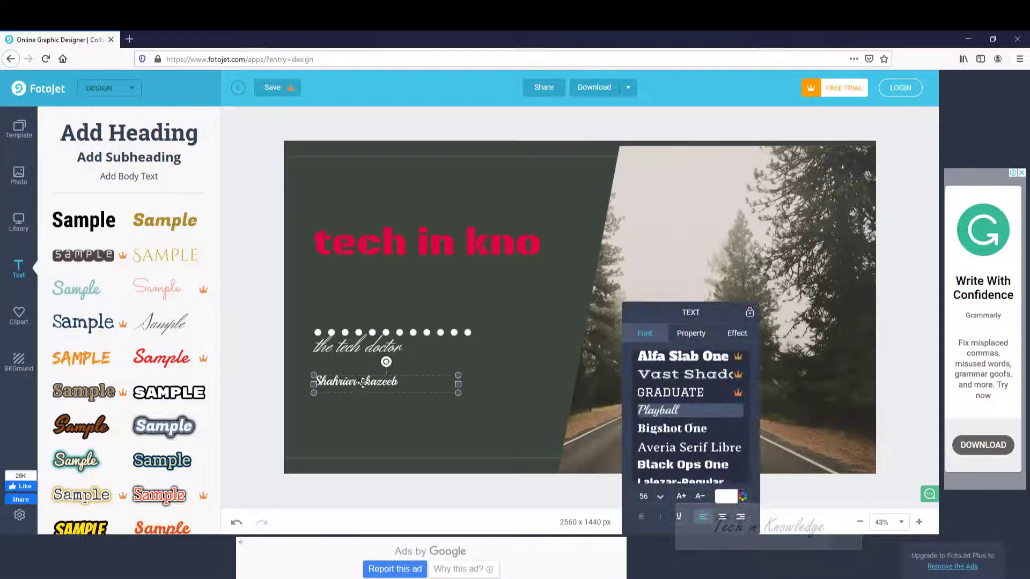
pyautogui.click(726, 496)
pyautogui.click(771, 383)
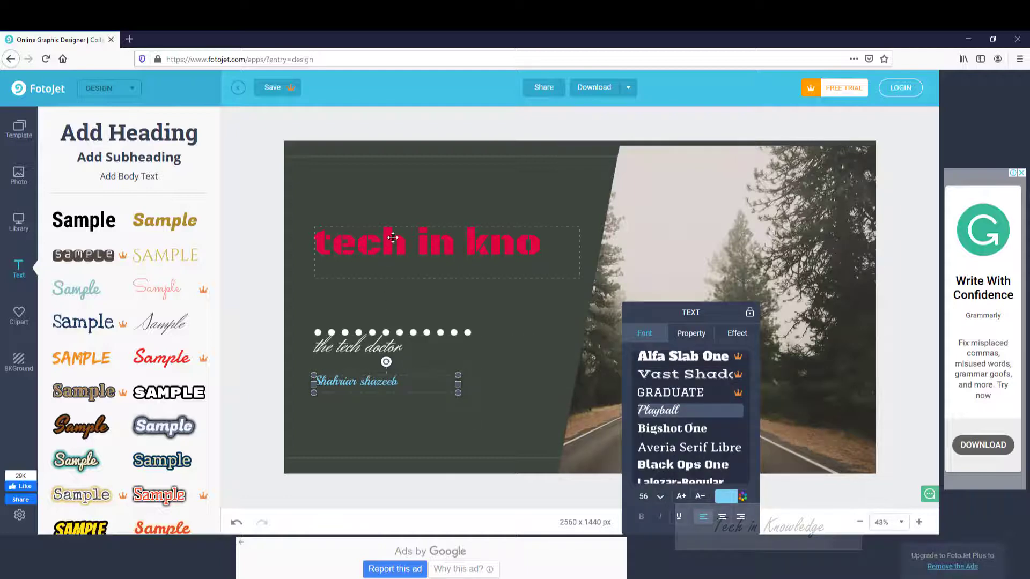
# Step: Move the "tech in kno" heading down to just above the dotted row and clear the text settings away from the design
pyautogui.moveTo(393, 237); pyautogui.dragTo(378, 292)
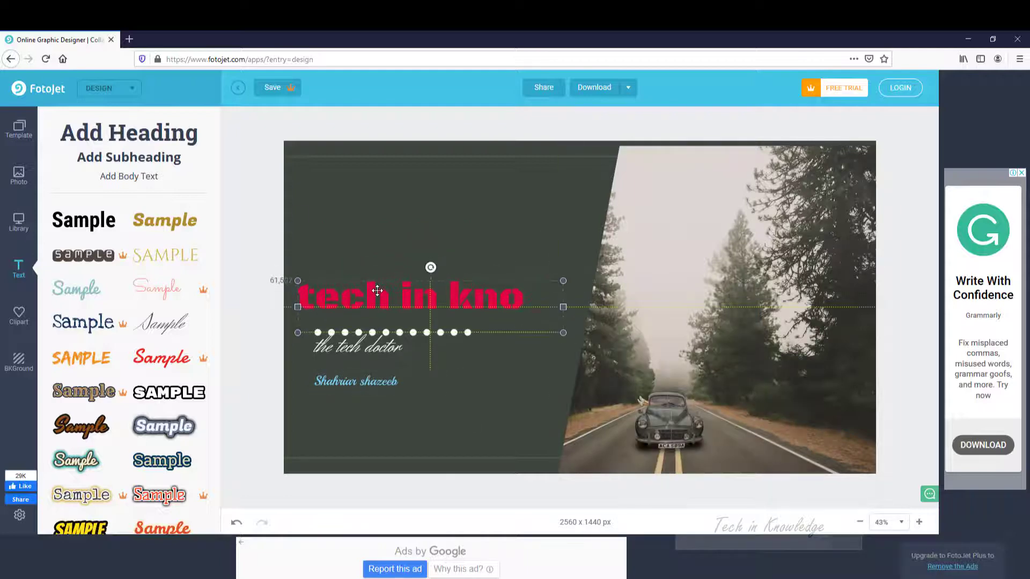
pyautogui.moveTo(645, 323); pyautogui.dragTo(511, 309)
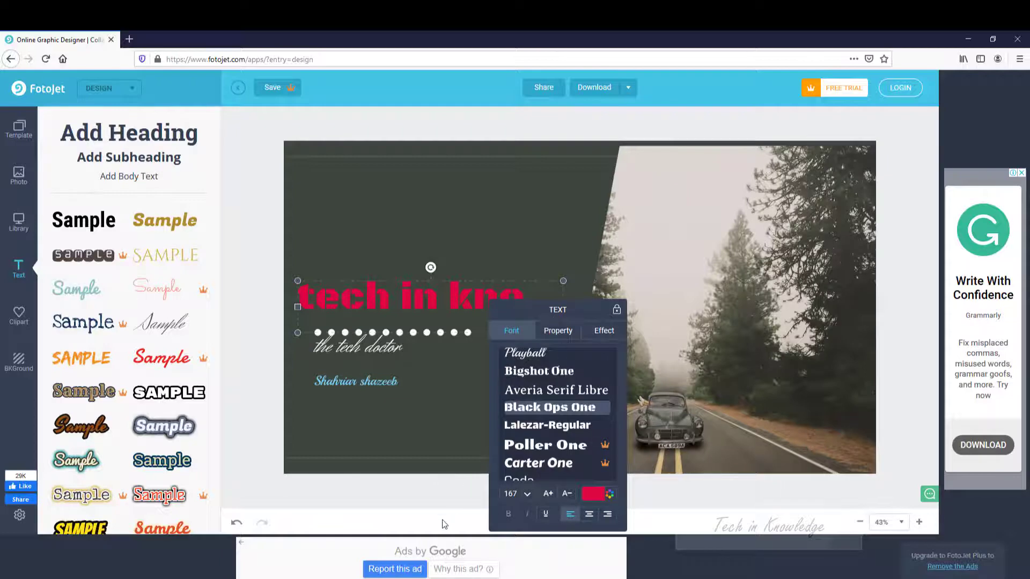
pyautogui.moveTo(527, 315); pyautogui.dragTo(38, 317)
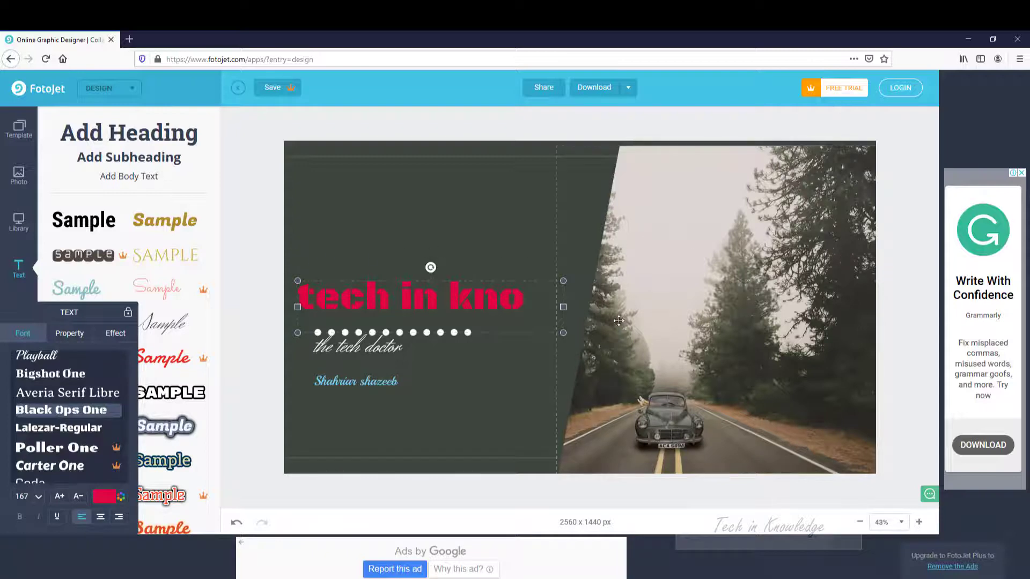
# Step: Shrink the road photo slightly so its lower edge lines up with the canvas's bottom edge
pyautogui.click(651, 416)
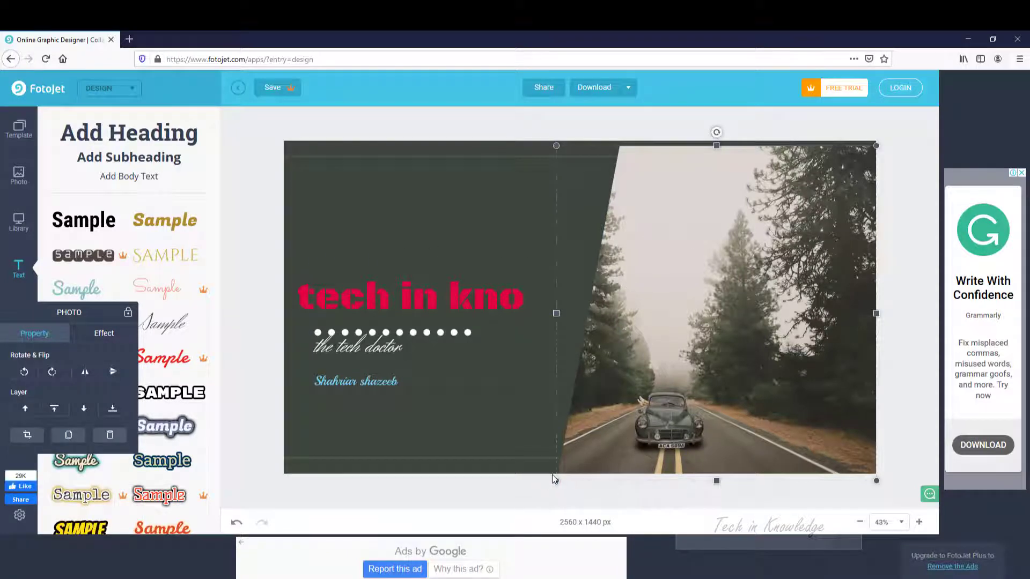
pyautogui.moveTo(558, 481); pyautogui.dragTo(564, 474)
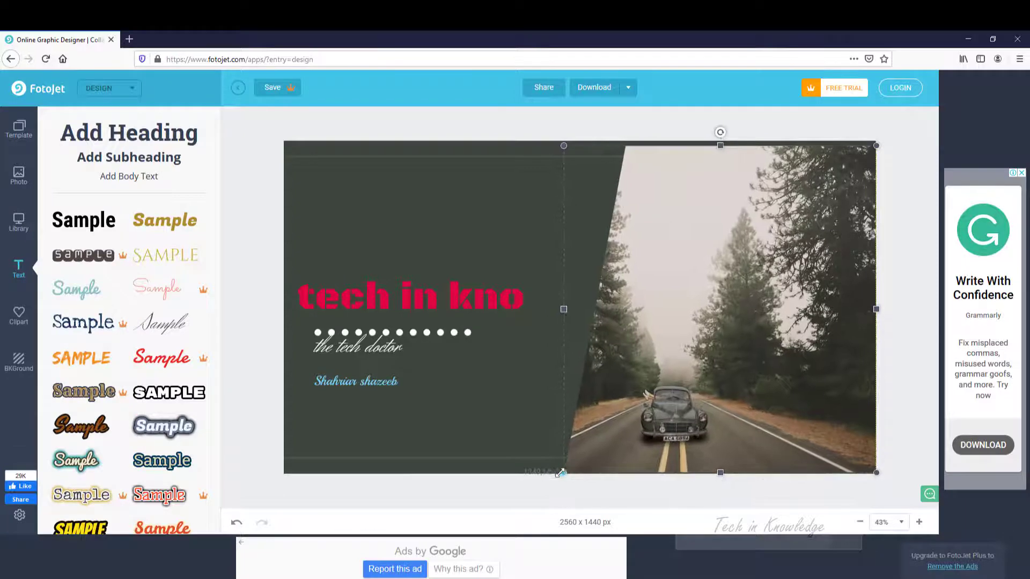
pyautogui.click(452, 436)
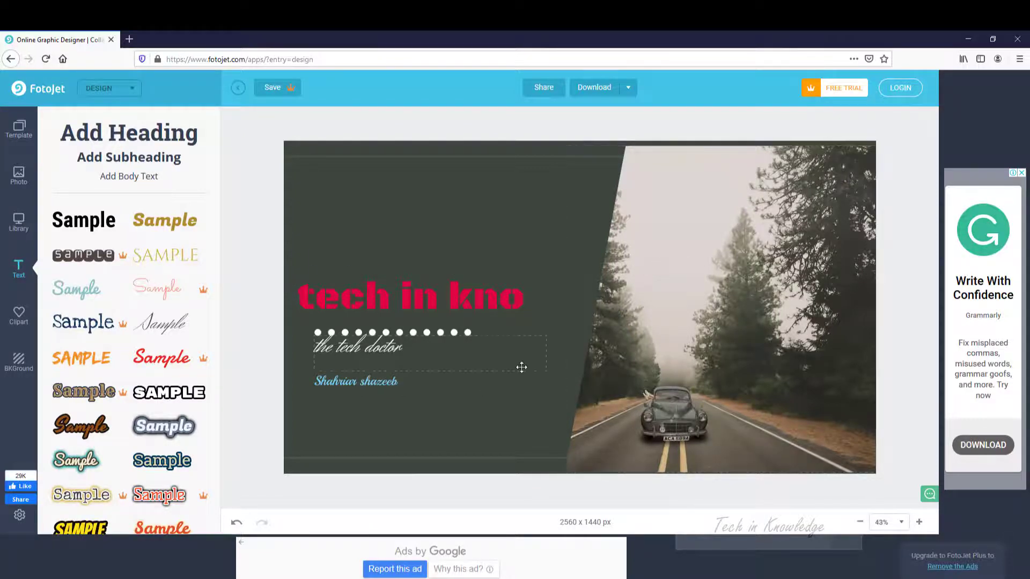
# Step: Nudge the "tech in kno" heading slightly down and move the owner's name line up, close beneath the tagline
pyautogui.click(331, 325)
pyautogui.moveTo(371, 310); pyautogui.dragTo(371, 312)
pyautogui.moveTo(352, 388); pyautogui.dragTo(352, 376)
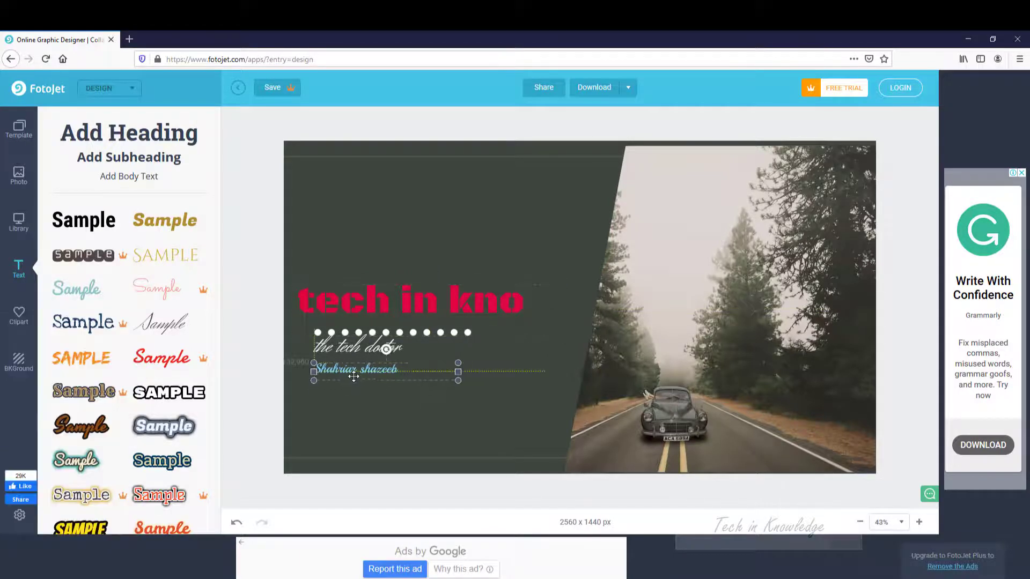
pyautogui.click(520, 398)
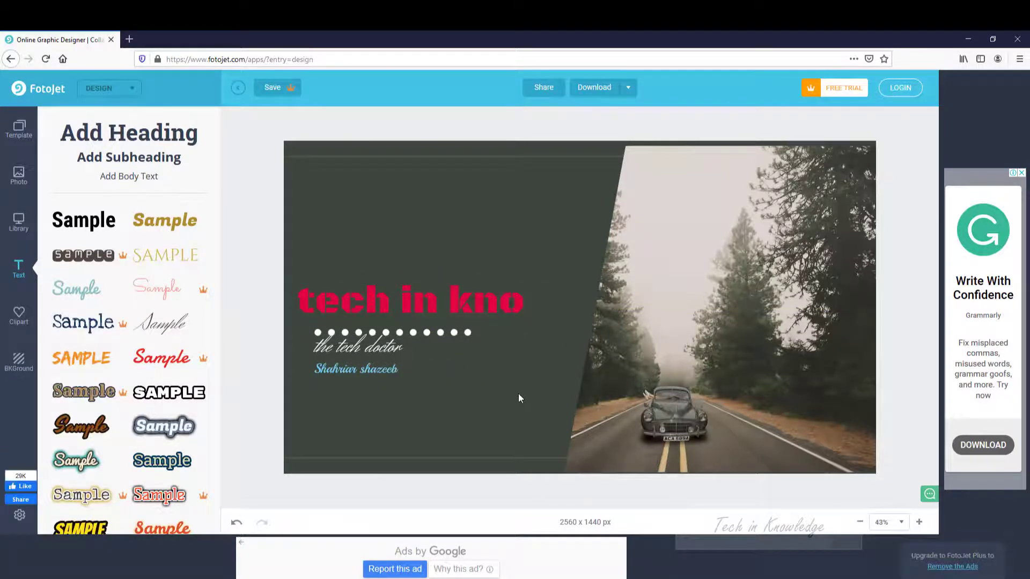
# Step: Replace the design's dark background with the teal dotted pattern, trying the light green polka-dot one as well
pyautogui.click(12, 367)
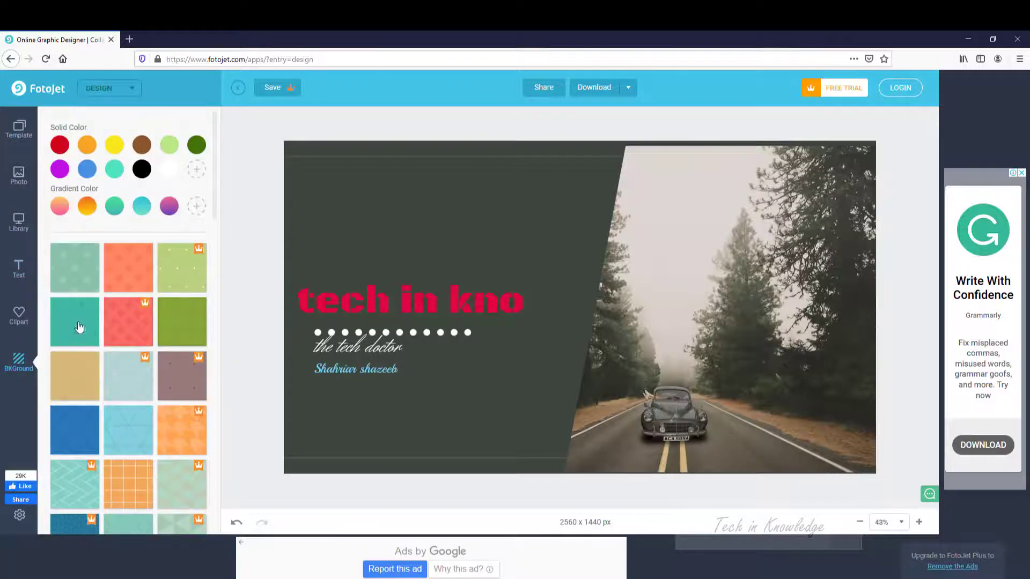
pyautogui.click(82, 287)
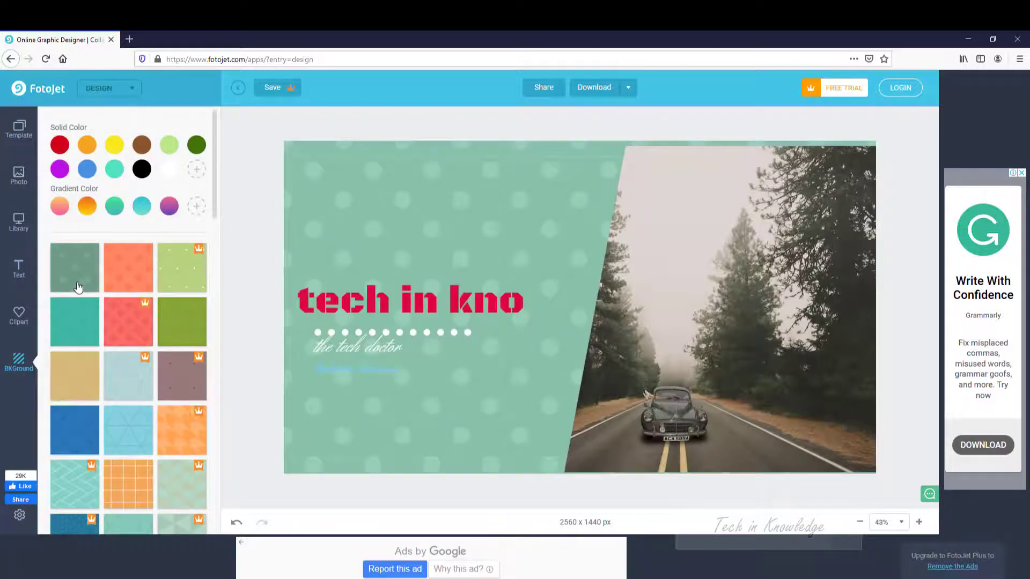
pyautogui.click(81, 322)
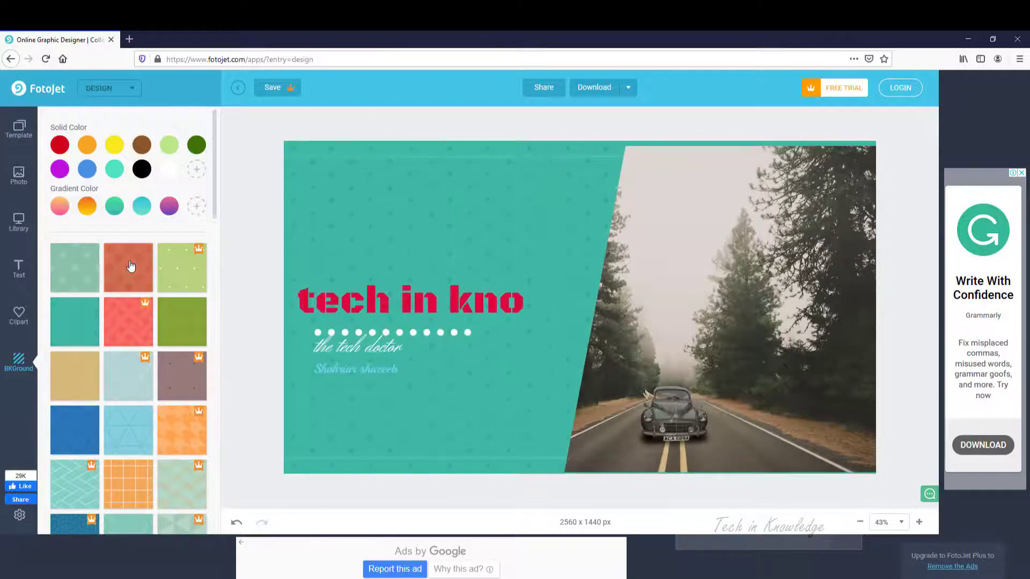
pyautogui.click(131, 268)
pyautogui.click(93, 333)
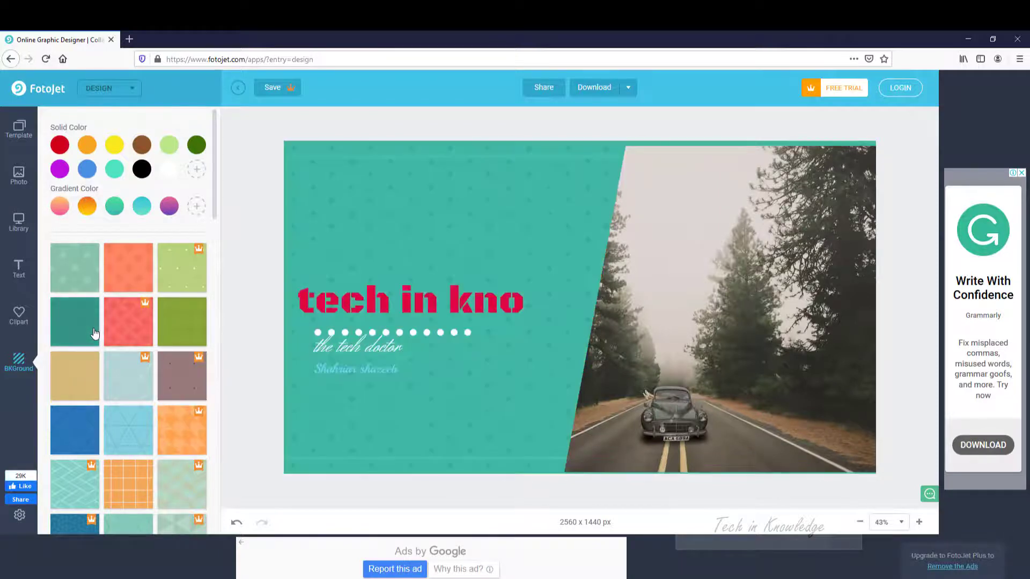
# Step: Try to apply the premium dark blue pattern as the background and dismiss the free trial sign-up offer
pyautogui.scroll(-3, 93, 338)
pyautogui.scroll(-2, 94, 345)
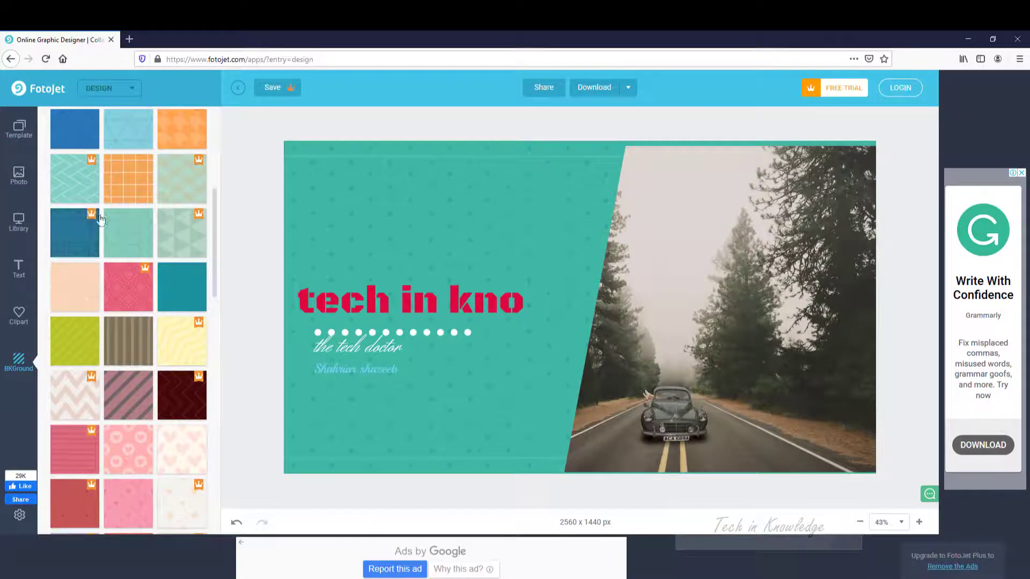
pyautogui.click(88, 241)
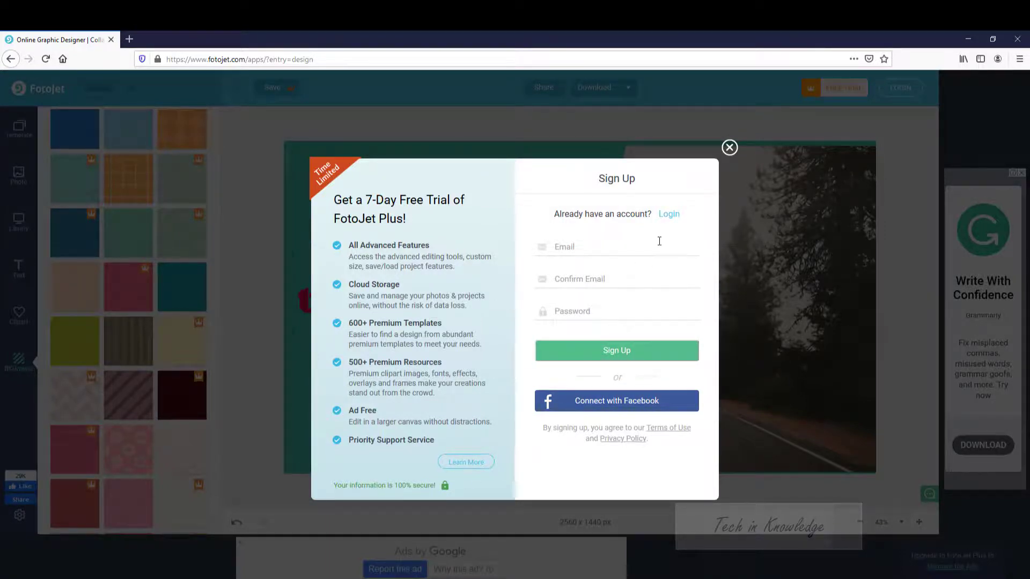
pyautogui.click(730, 148)
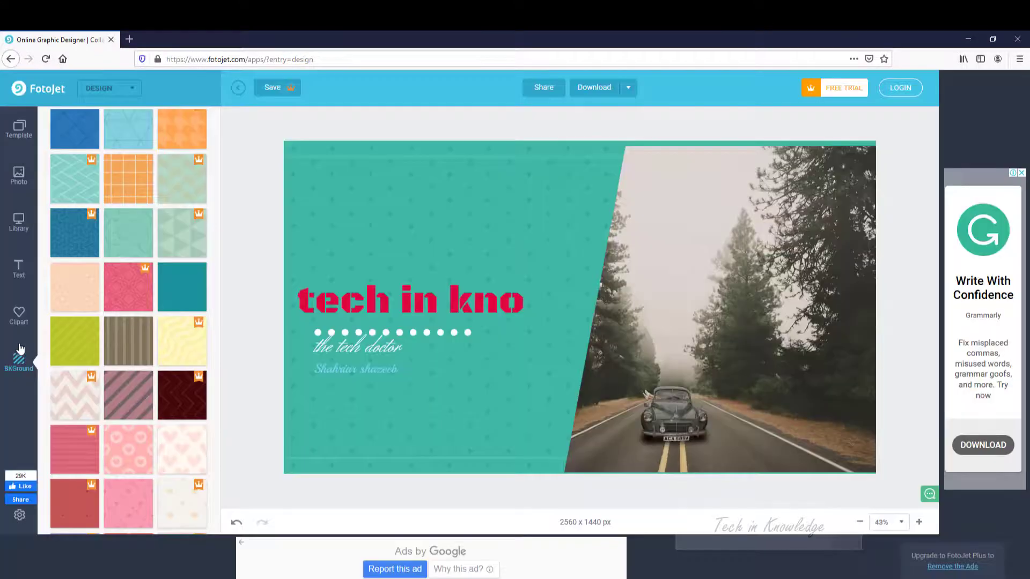
# Step: Try the cream heart pattern and the pink circled-heart pattern as the design's background
pyautogui.scroll(-3, 147, 375)
pyautogui.click(183, 369)
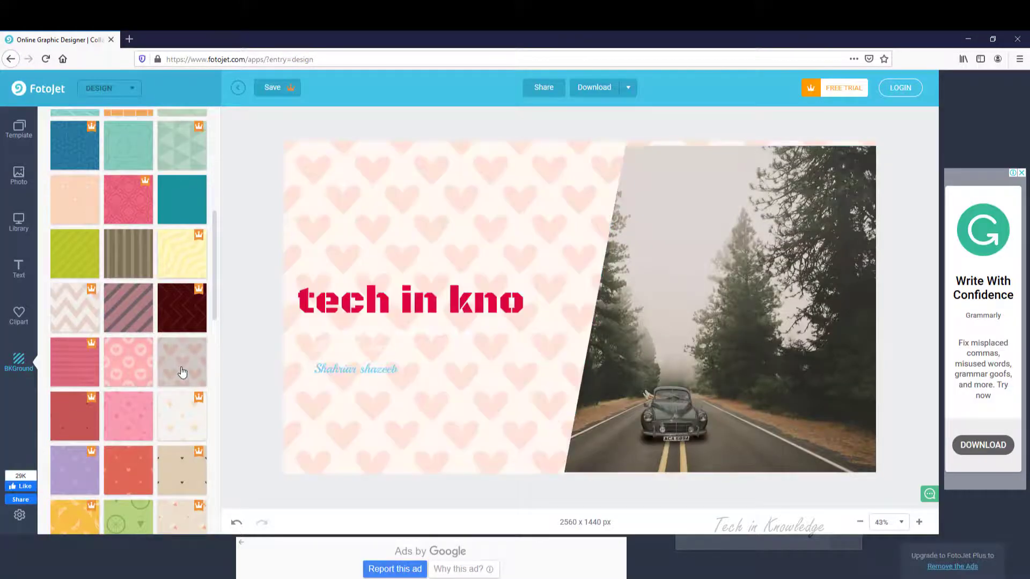
pyautogui.click(139, 373)
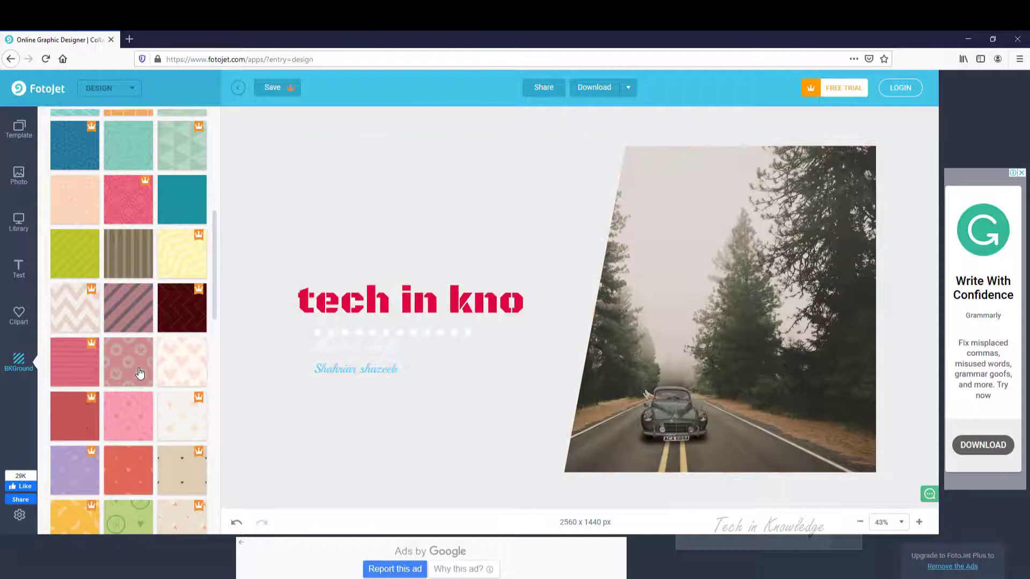
pyautogui.scroll(-5, 192, 370)
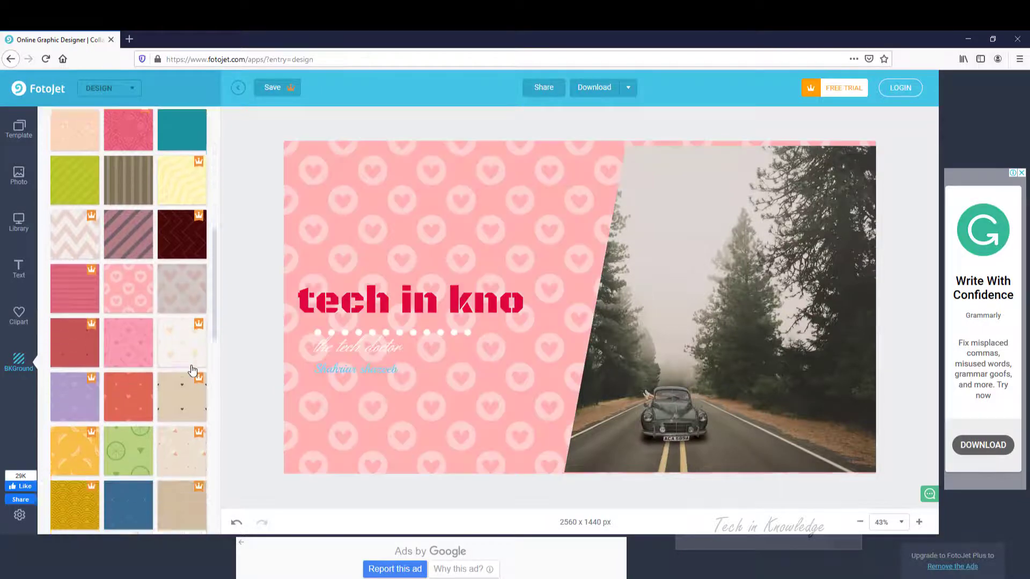
# Step: Try the green wheel pattern and the beige maze pattern as the background and look through the remaining patterns
pyautogui.click(123, 322)
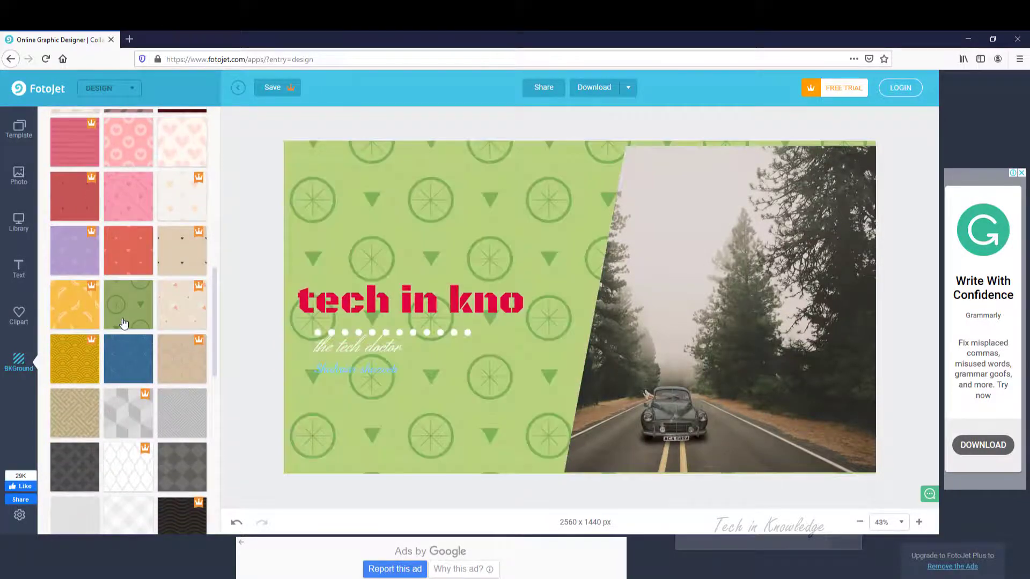
pyautogui.scroll(-2, 161, 375)
pyautogui.click(175, 392)
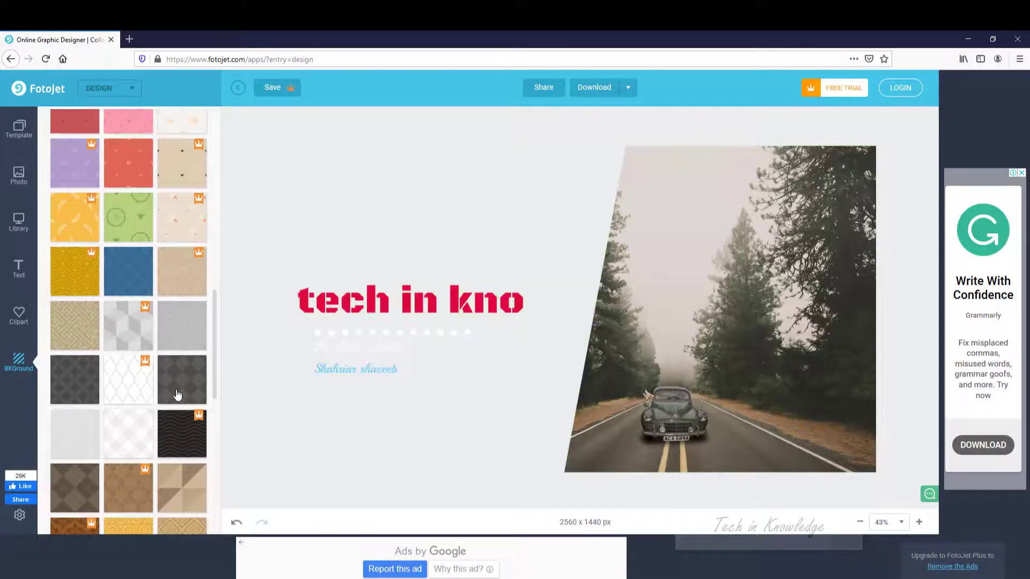
pyautogui.scroll(-2, 176, 395)
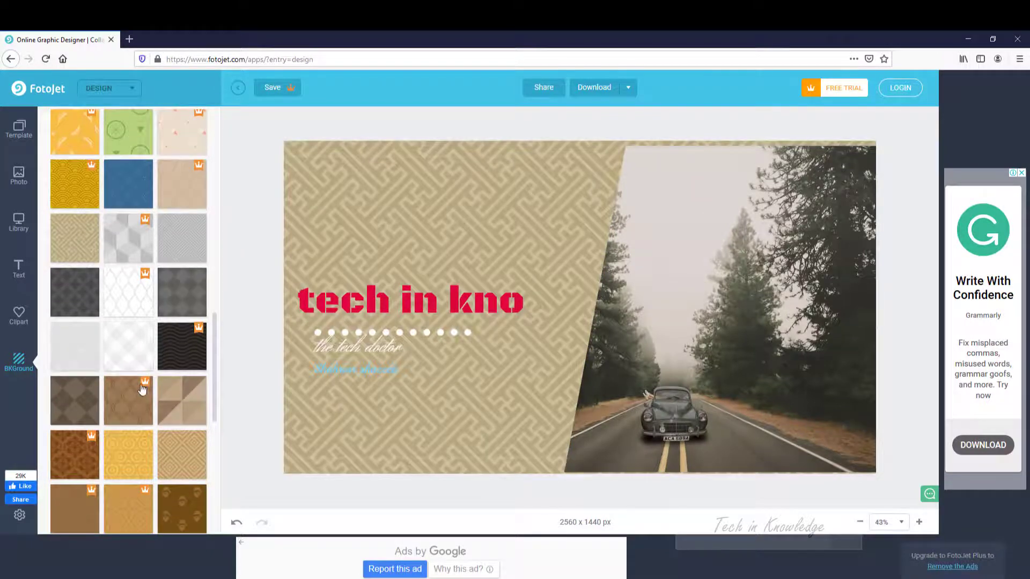
pyautogui.scroll(-4, 132, 387)
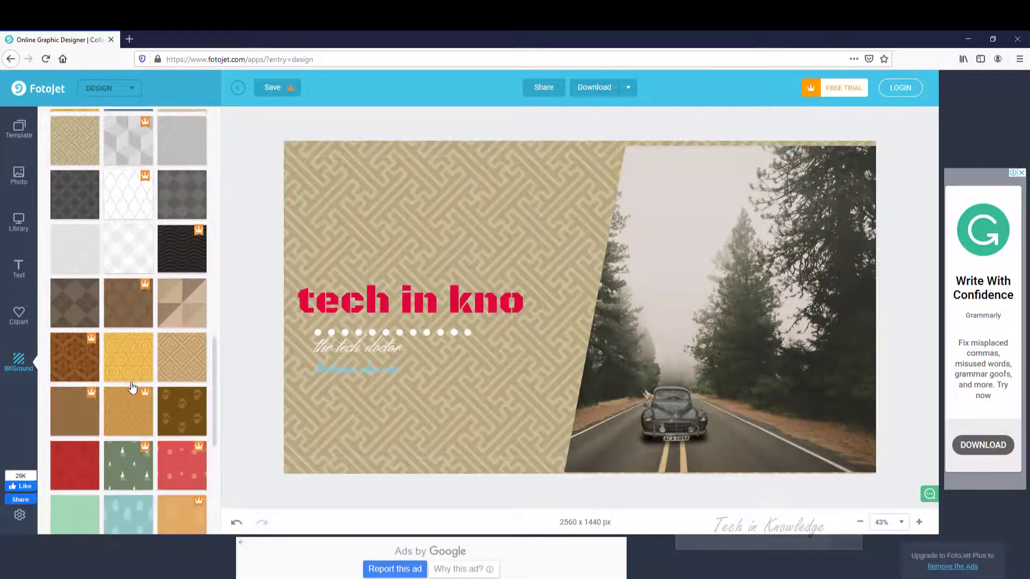
pyautogui.scroll(8, 132, 387)
pyautogui.scroll(10, 133, 387)
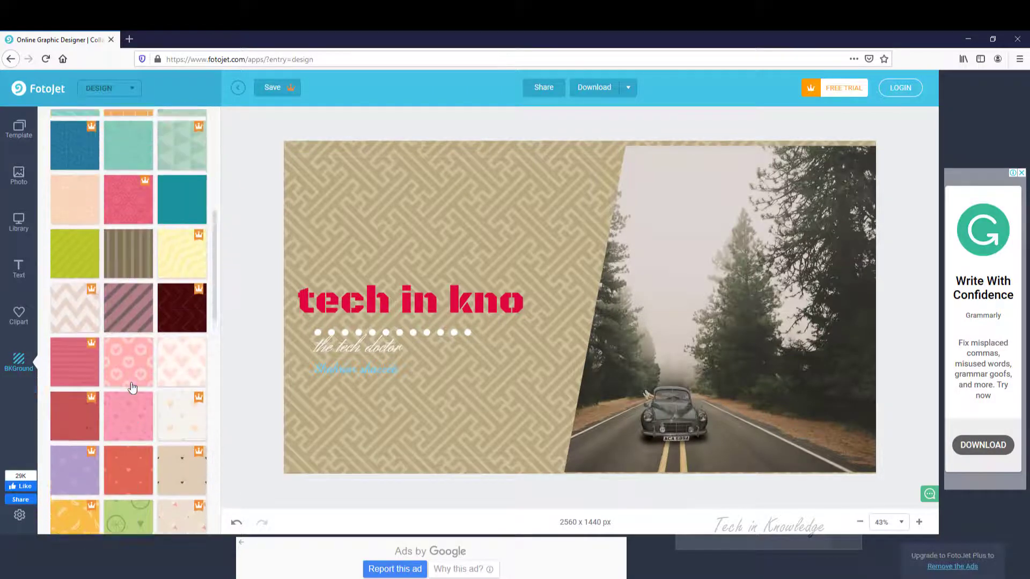
# Step: Compare the coral and light green dotted backgrounds and set the teal dotted pattern as the background
pyautogui.click(134, 283)
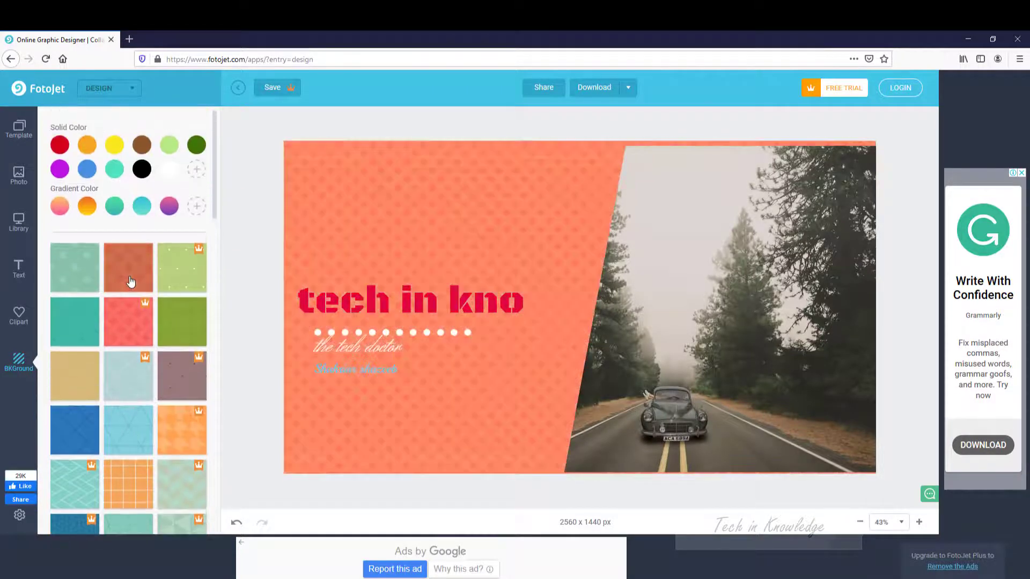
pyautogui.click(75, 281)
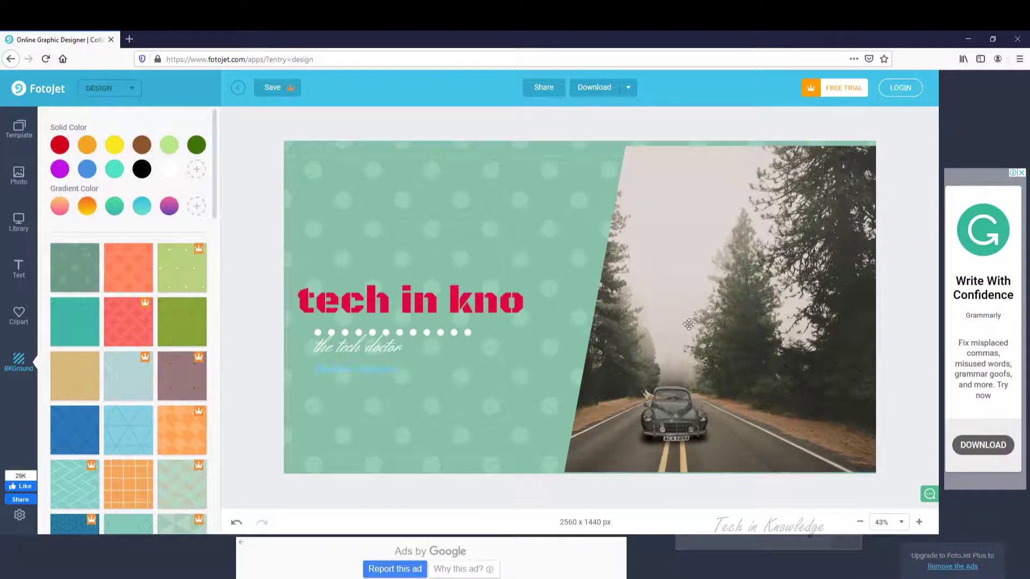
pyautogui.click(70, 325)
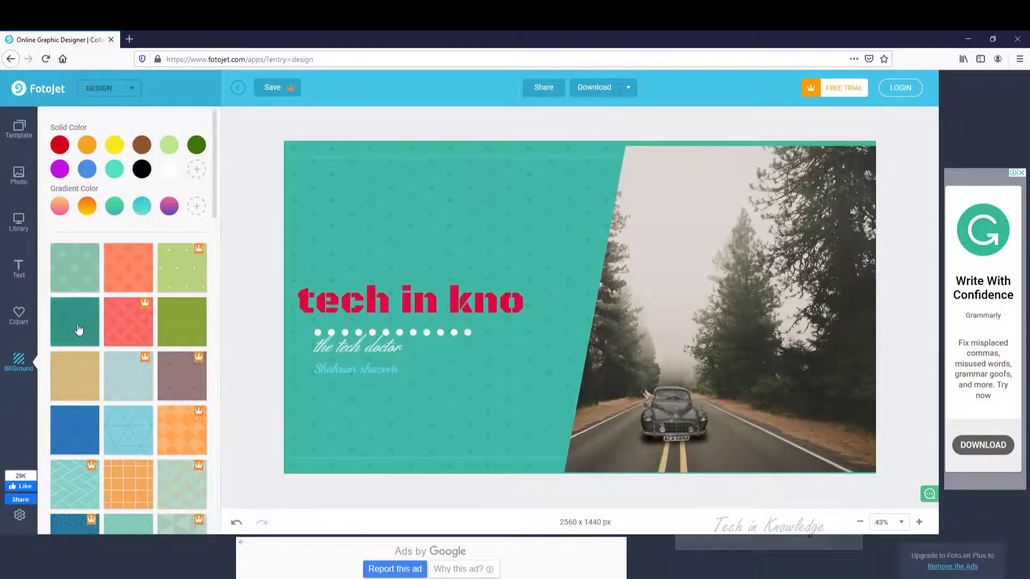
# Step: Show the online stock photo categories and move the road photo's settings down to uncover them
pyautogui.click(694, 307)
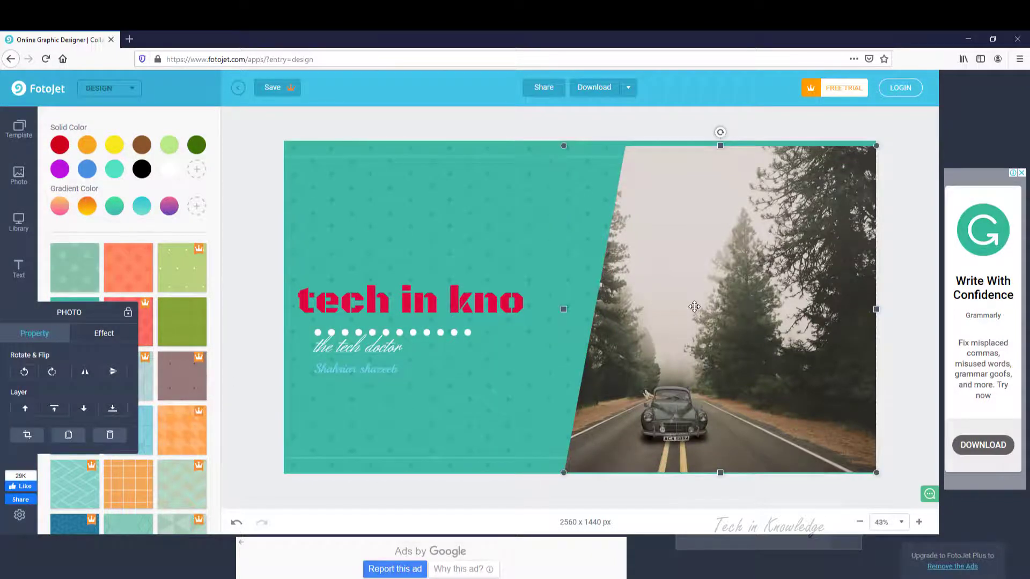
pyautogui.click(24, 180)
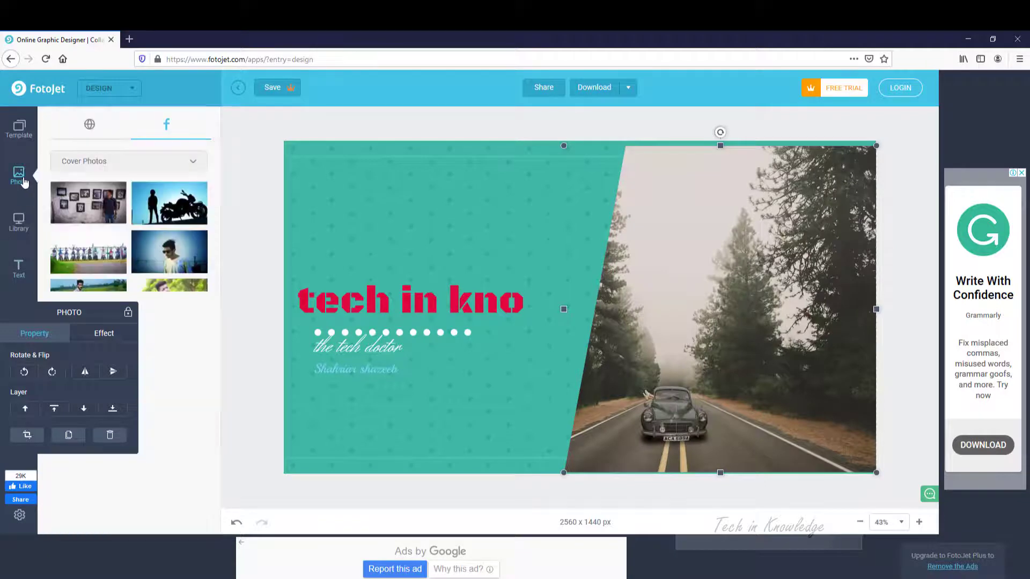
pyautogui.click(89, 125)
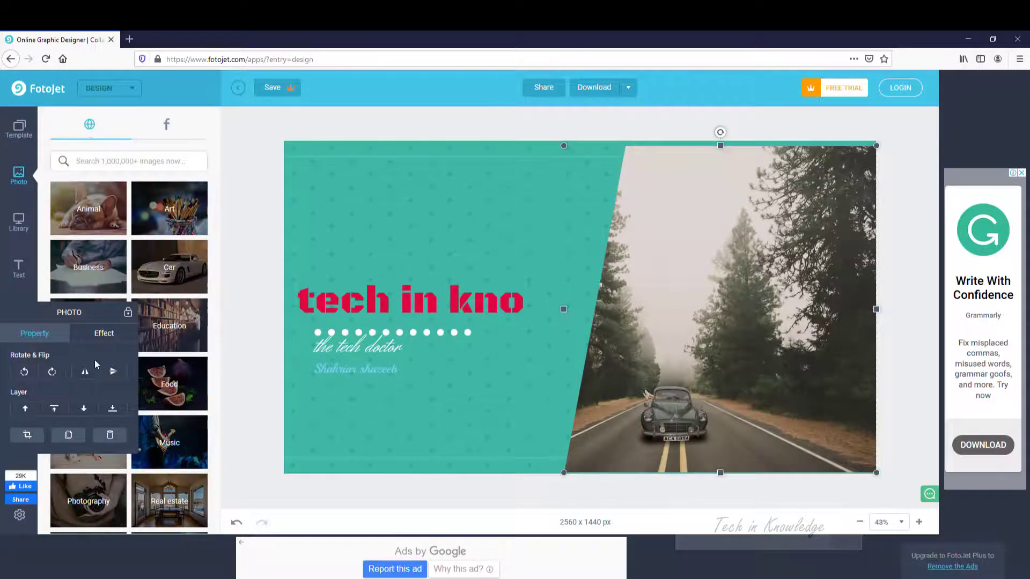
pyautogui.moveTo(44, 321); pyautogui.dragTo(44, 400)
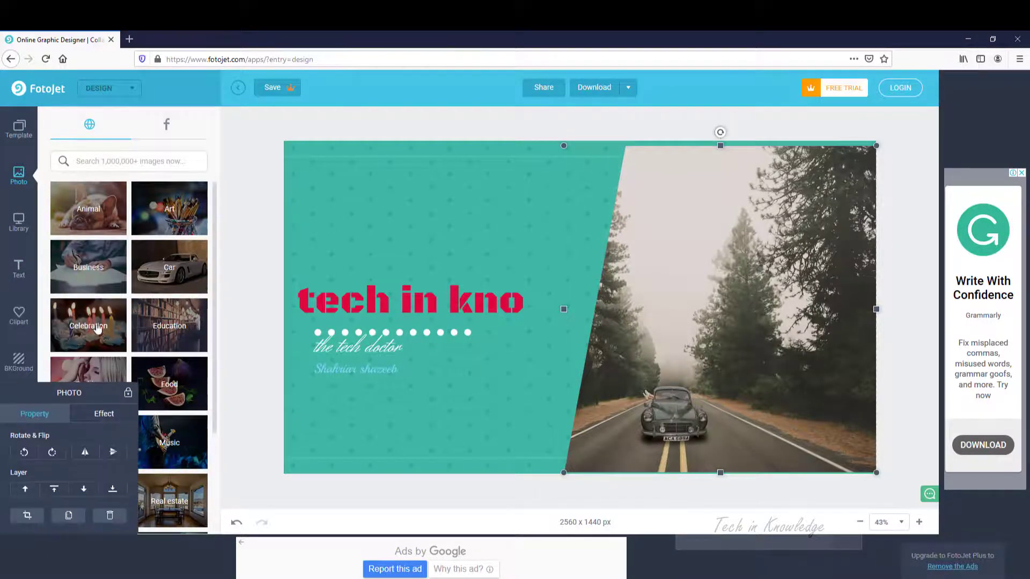
# Step: Deselect the road photo and open the Technology category of the stock photos
pyautogui.scroll(-2, 124, 347)
pyautogui.scroll(-2, 124, 347)
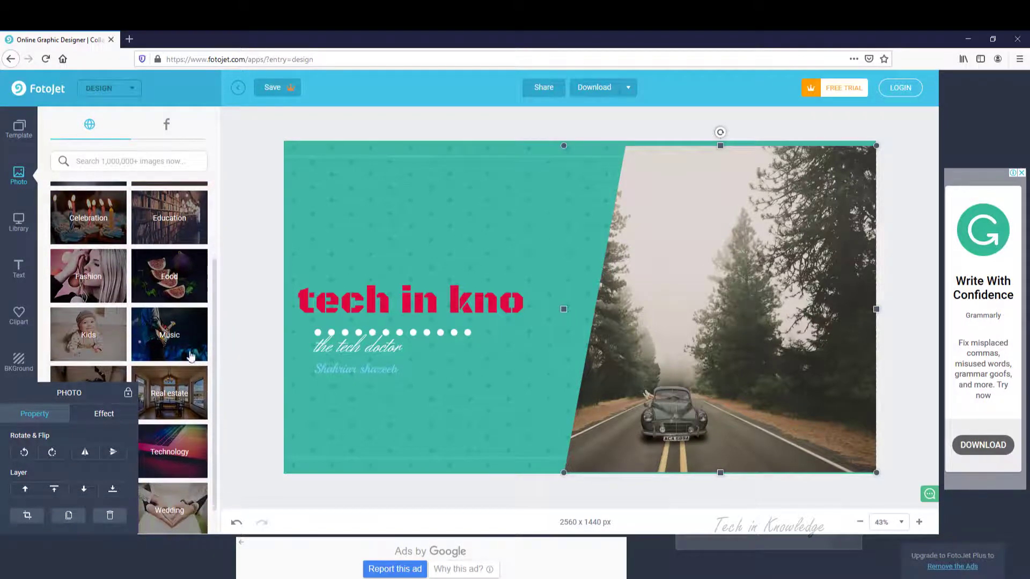
pyautogui.click(240, 340)
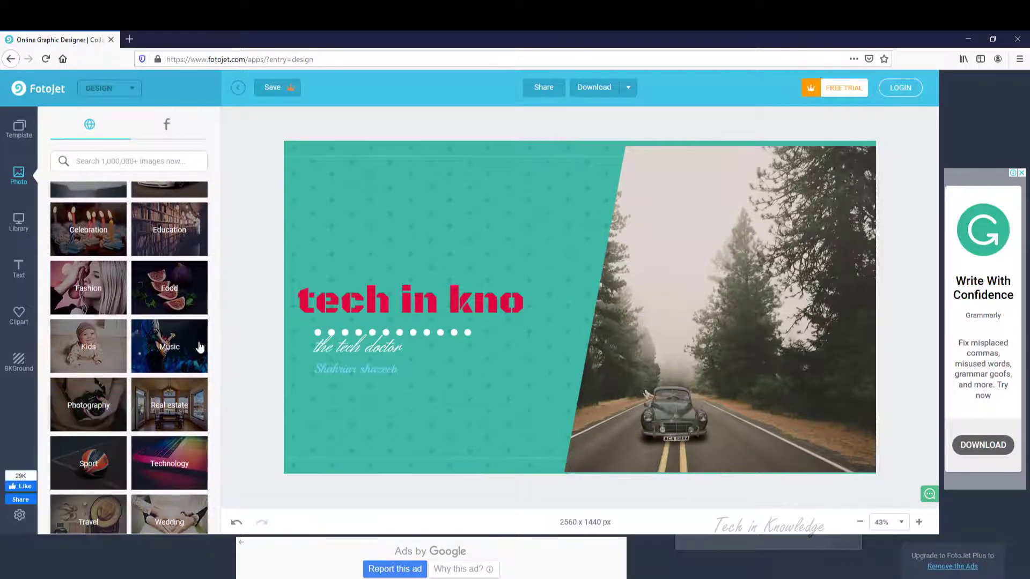
pyautogui.scroll(-1, 142, 364)
pyautogui.scroll(3, 142, 364)
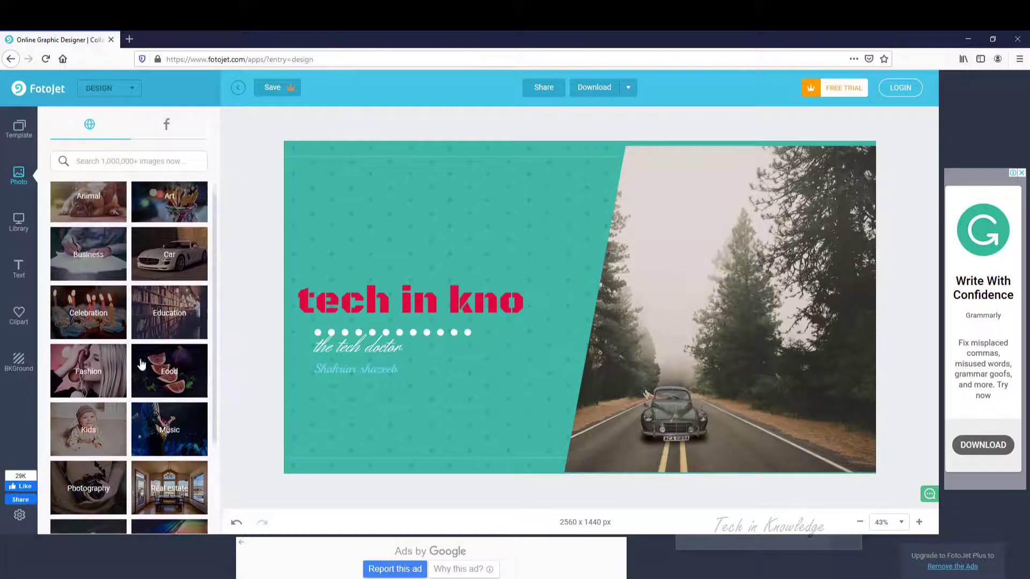
pyautogui.click(107, 168)
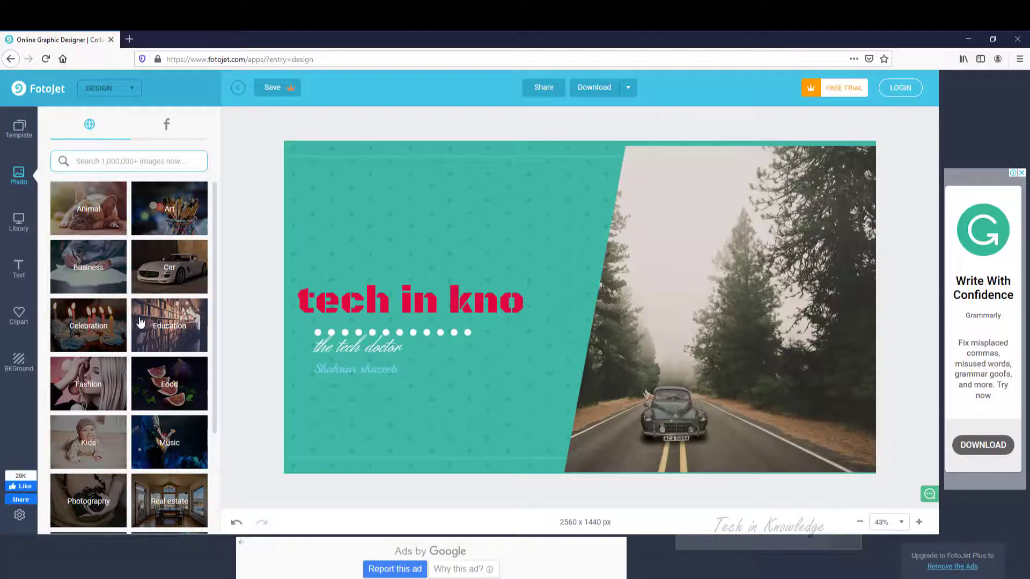
pyautogui.scroll(-3, 147, 324)
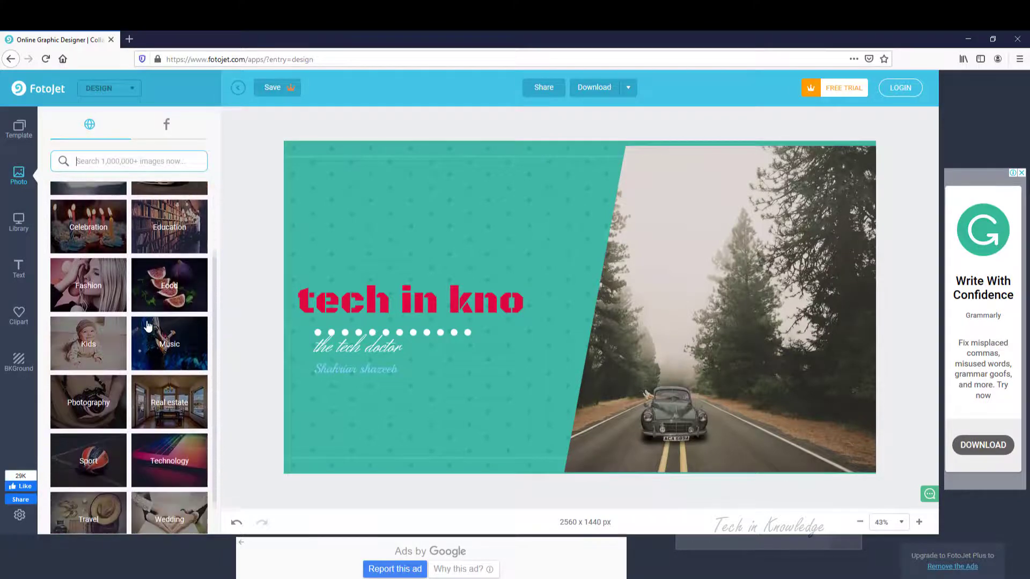
pyautogui.scroll(-2, 148, 326)
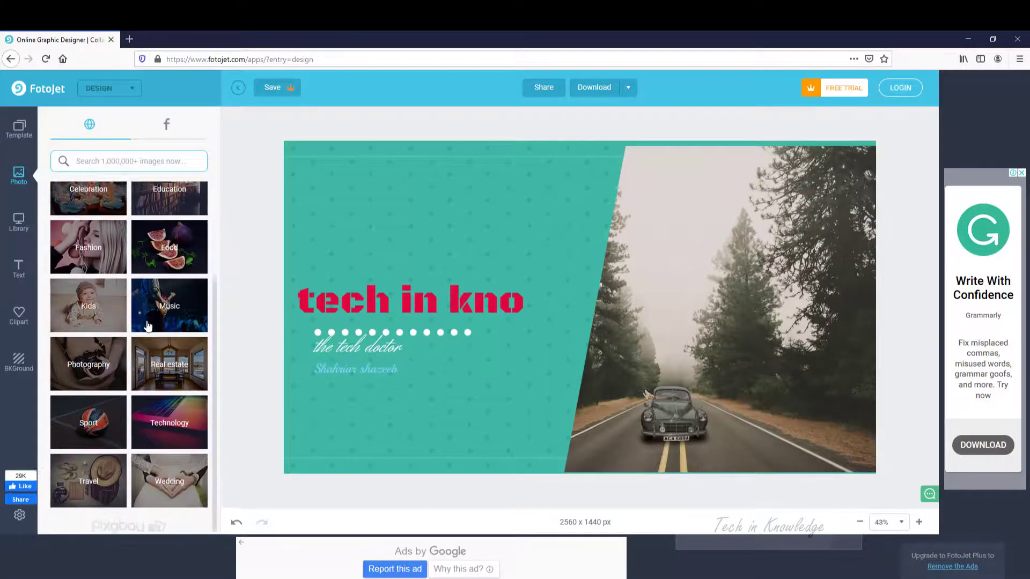
pyautogui.click(170, 435)
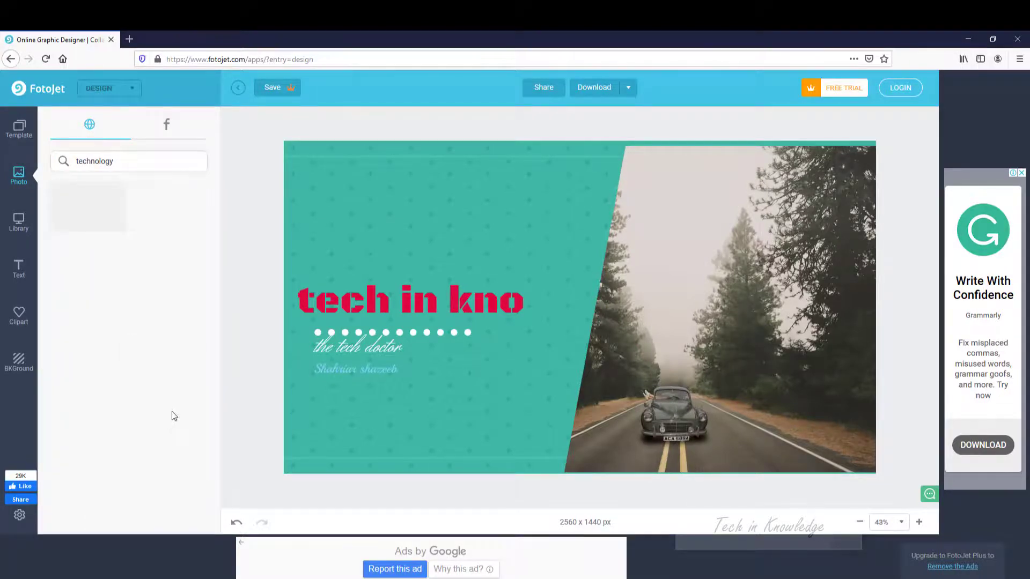
# Step: Add the technology stock photo of the wooden desk and stretch it wider and taller over the road photo
pyautogui.click(68, 217)
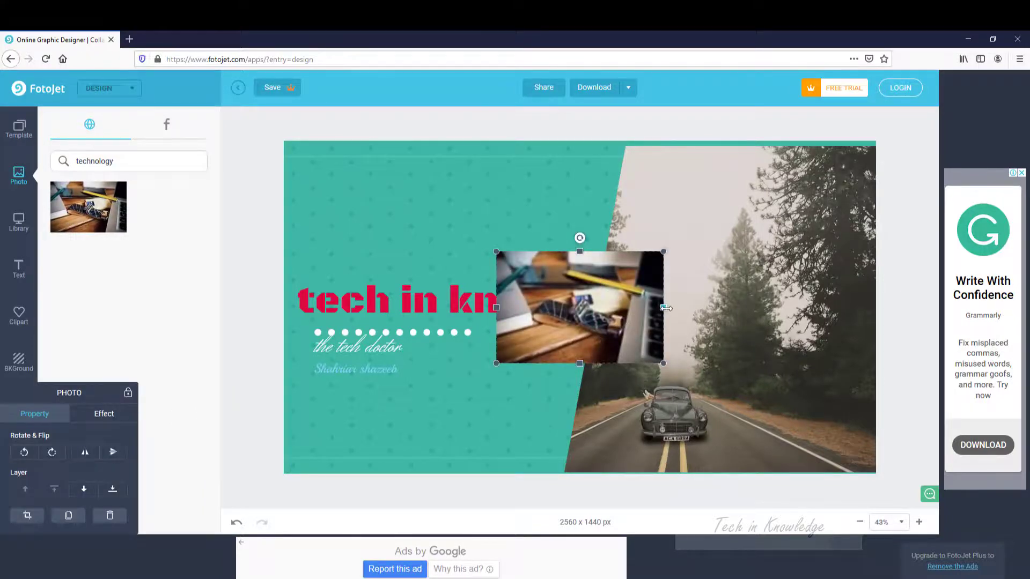
pyautogui.moveTo(665, 308); pyautogui.dragTo(851, 308)
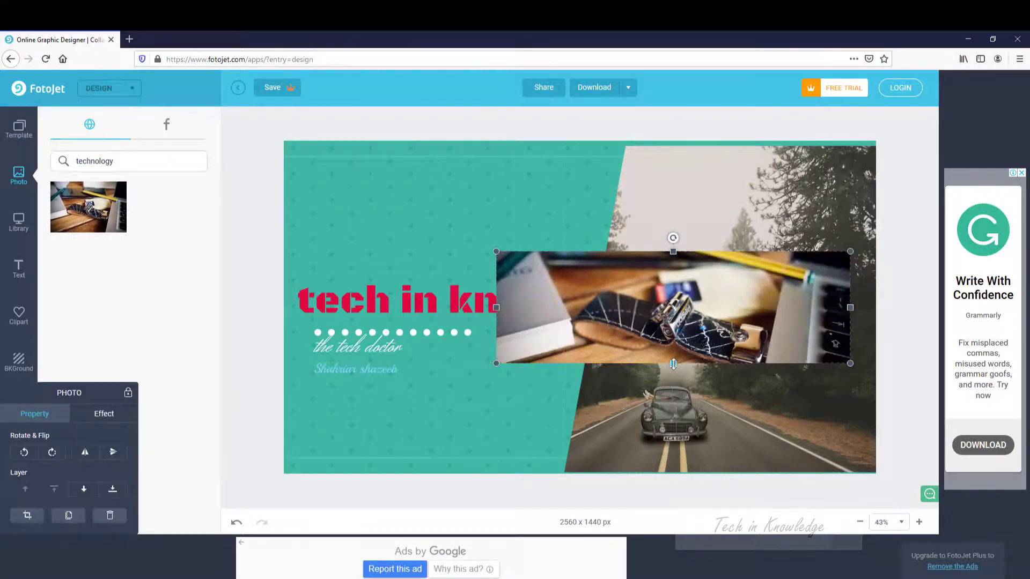
pyautogui.moveTo(673, 364); pyautogui.dragTo(691, 479)
pyautogui.moveTo(673, 239); pyautogui.dragTo(675, 173)
# Step: Position and resize the desk photo so it covers the right half of the canvas over nearly its full height
pyautogui.moveTo(672, 331); pyautogui.dragTo(714, 303)
pyautogui.moveTo(753, 338); pyautogui.dragTo(731, 334)
pyautogui.moveTo(869, 462); pyautogui.dragTo(827, 429)
pyautogui.moveTo(684, 336); pyautogui.dragTo(752, 344)
pyautogui.moveTo(742, 178); pyautogui.dragTo(740, 143)
pyautogui.moveTo(740, 437); pyautogui.dragTo(740, 475)
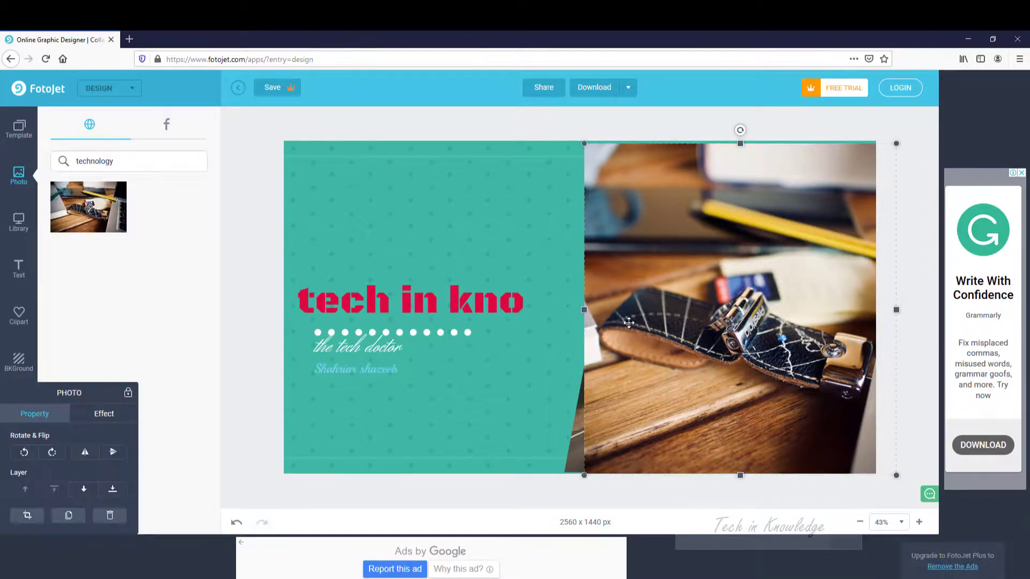
# Step: Narrow the desk photo to about the right quarter of the canvas, extend it to the top edge, and select the road photo
pyautogui.moveTo(584, 310); pyautogui.dragTo(712, 310)
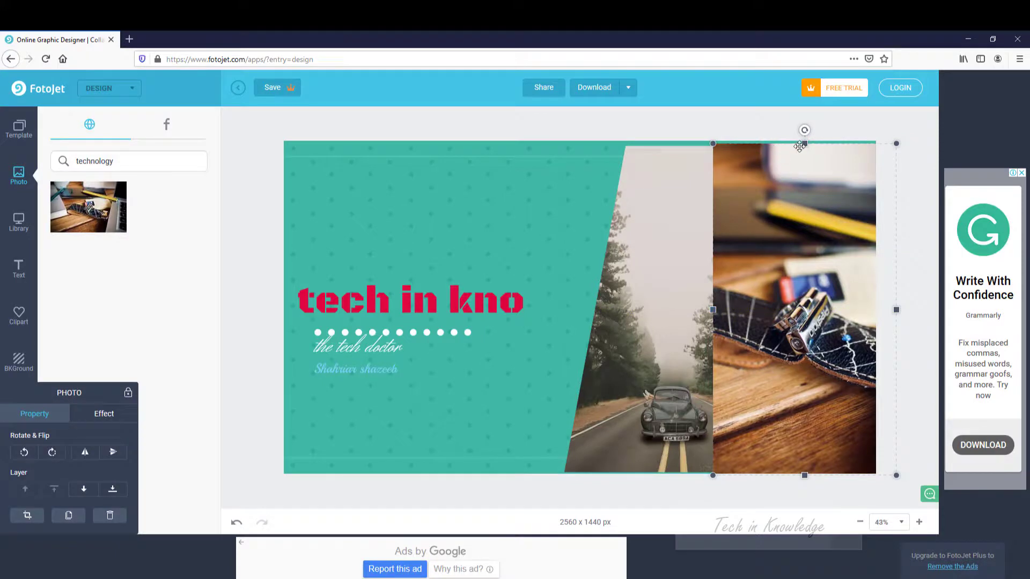
pyautogui.moveTo(805, 144); pyautogui.dragTo(804, 139)
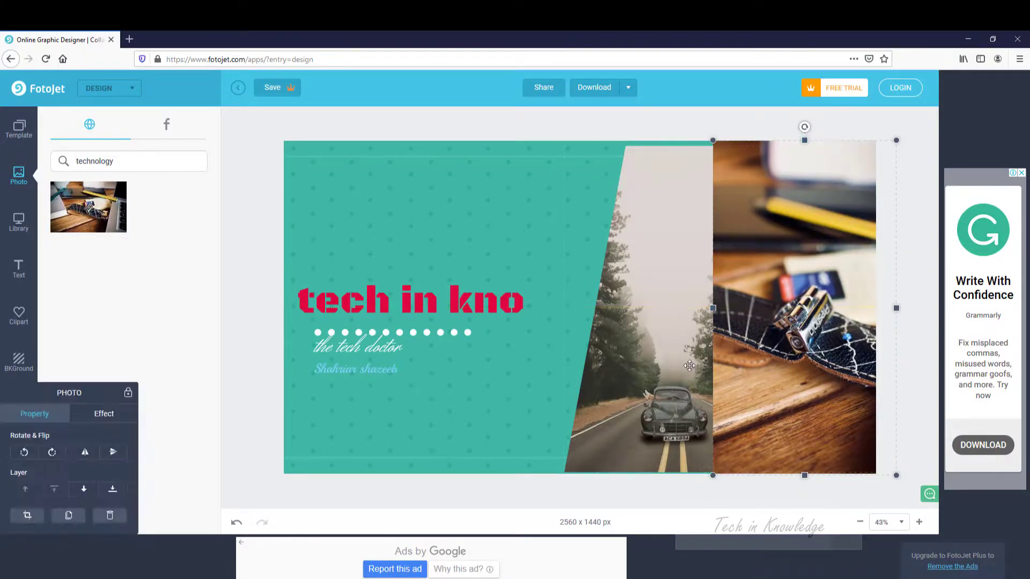
pyautogui.click(638, 388)
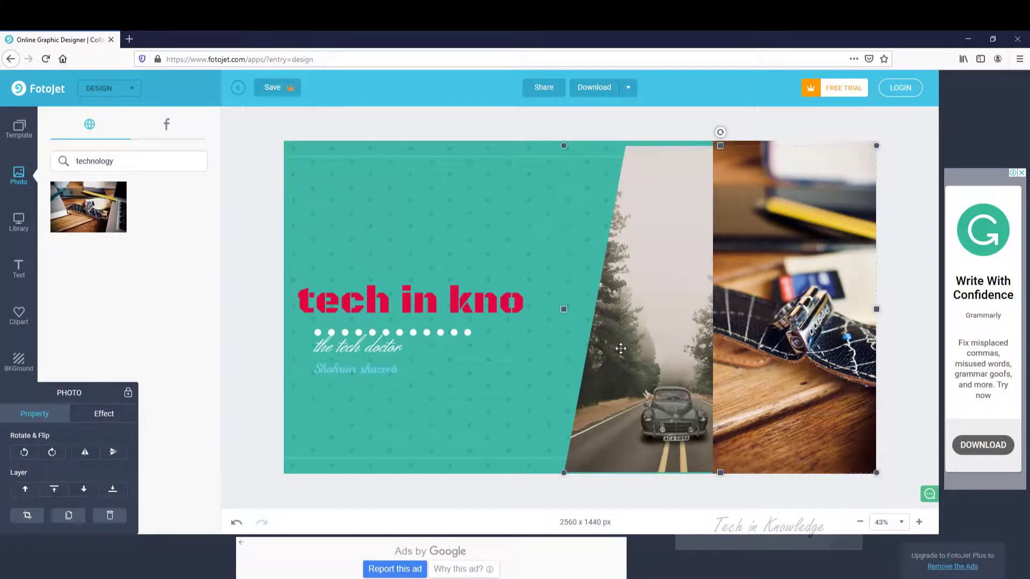
# Step: Reposition and enlarge the road photo so it reaches the canvas's top and bottom edges, and deselect it
pyautogui.moveTo(676, 374); pyautogui.dragTo(677, 373)
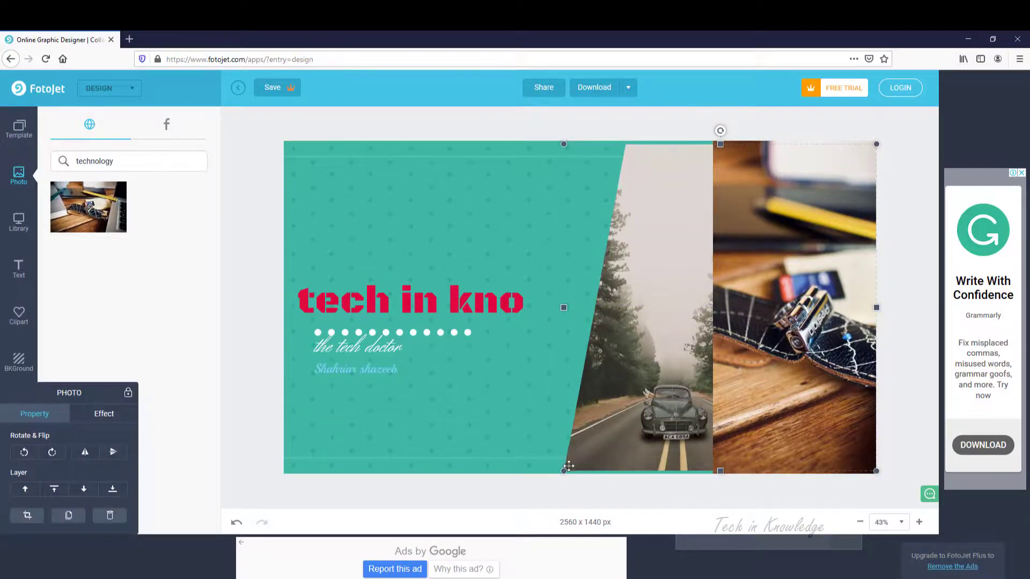
pyautogui.moveTo(564, 471); pyautogui.dragTo(561, 474)
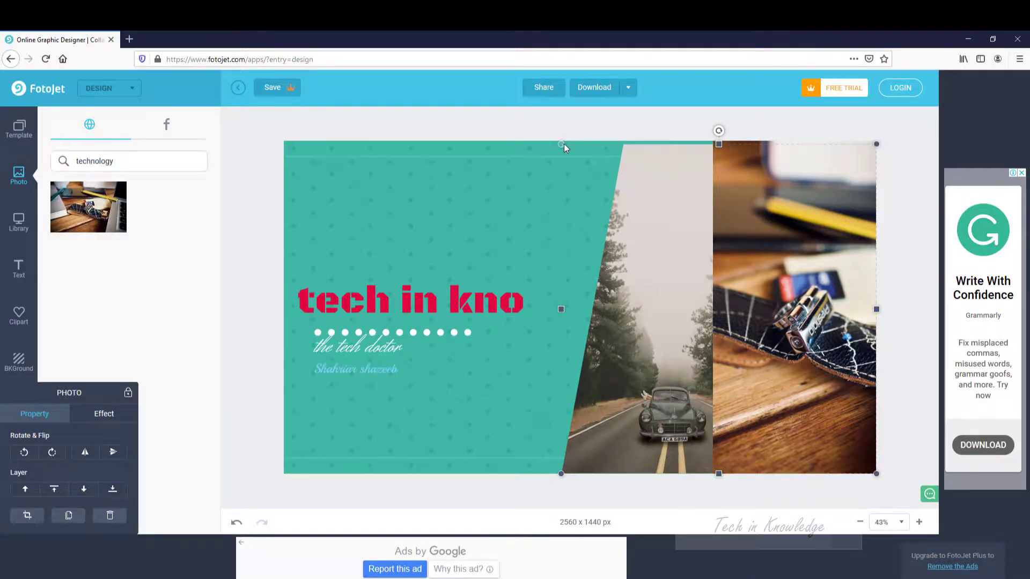
pyautogui.moveTo(563, 144); pyautogui.dragTo(558, 139)
pyautogui.click(534, 420)
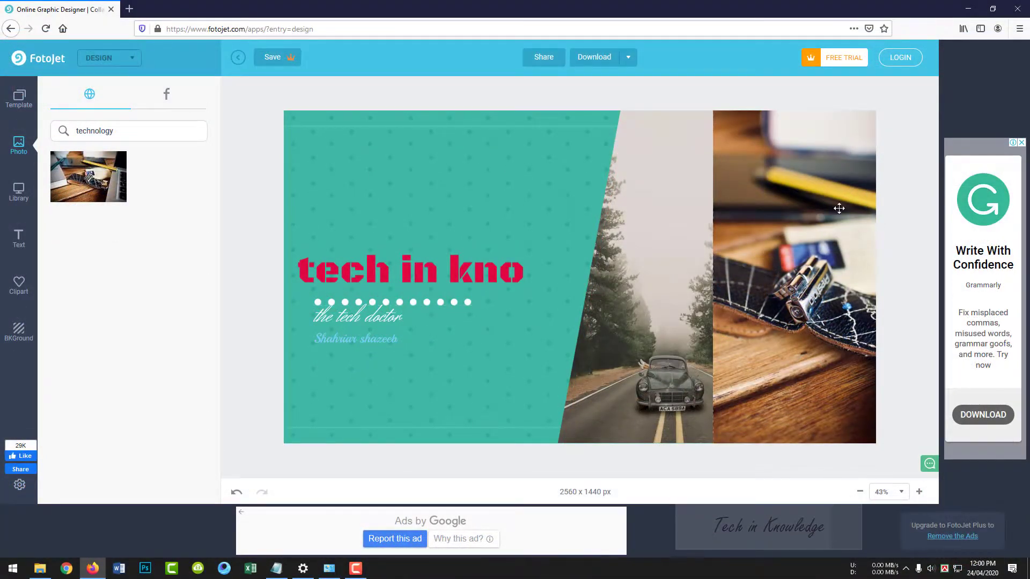
# Step: Download the design for free as a JPG named FotoJet, save the file, and dismiss the download message
pyautogui.click(629, 60)
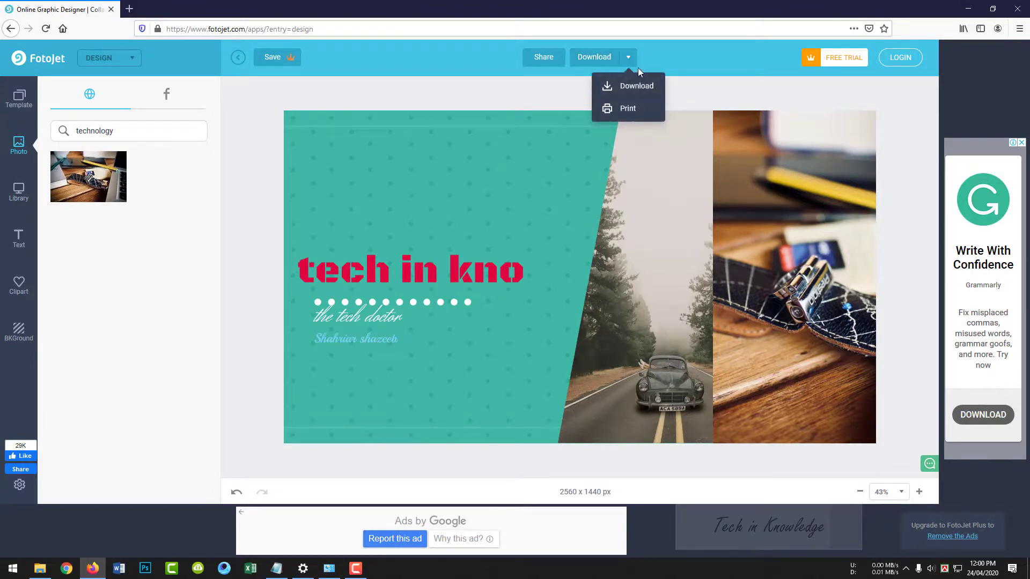
pyautogui.click(644, 88)
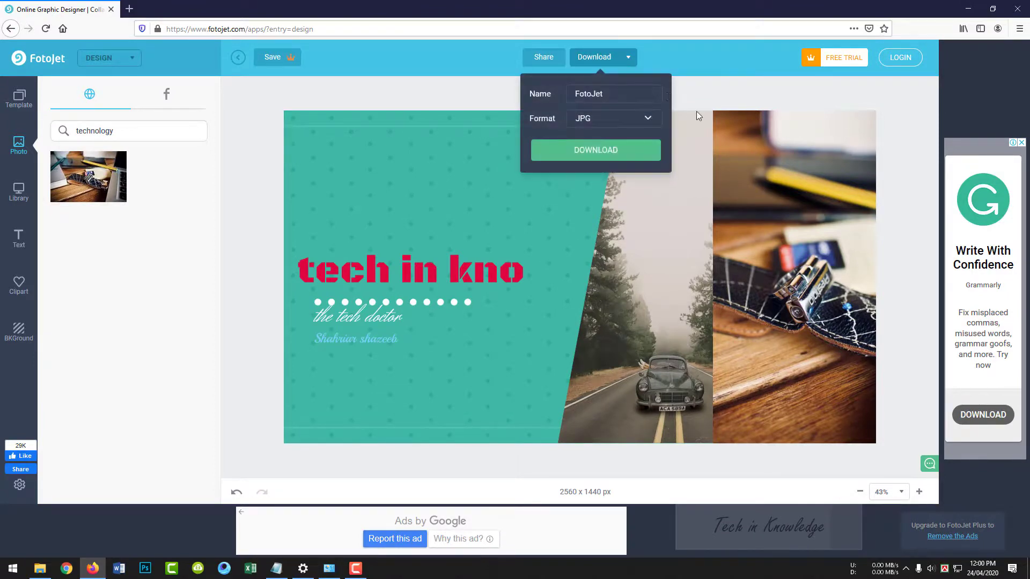
pyautogui.click(584, 151)
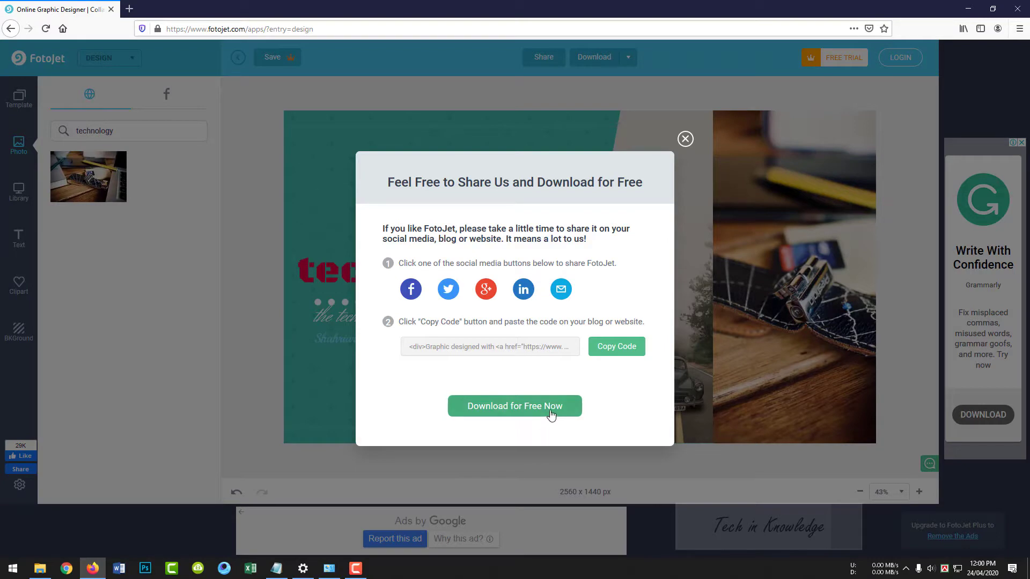
pyautogui.click(551, 409)
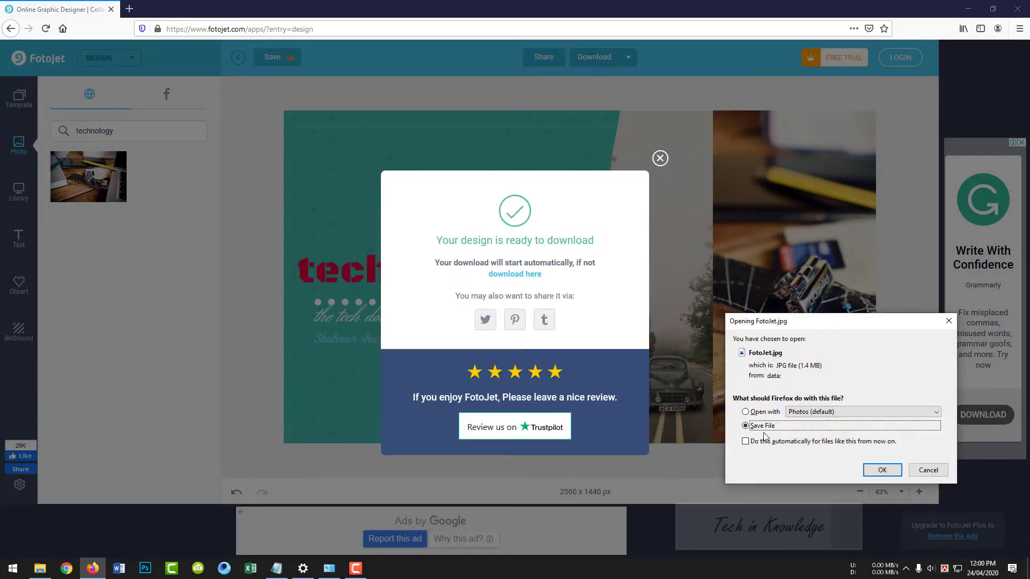
pyautogui.click(880, 470)
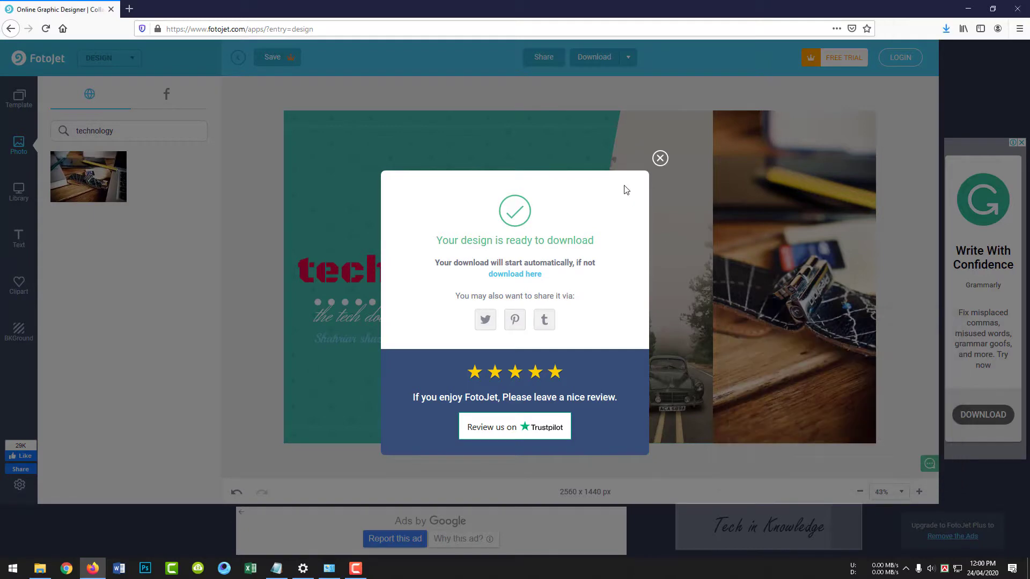
pyautogui.click(660, 159)
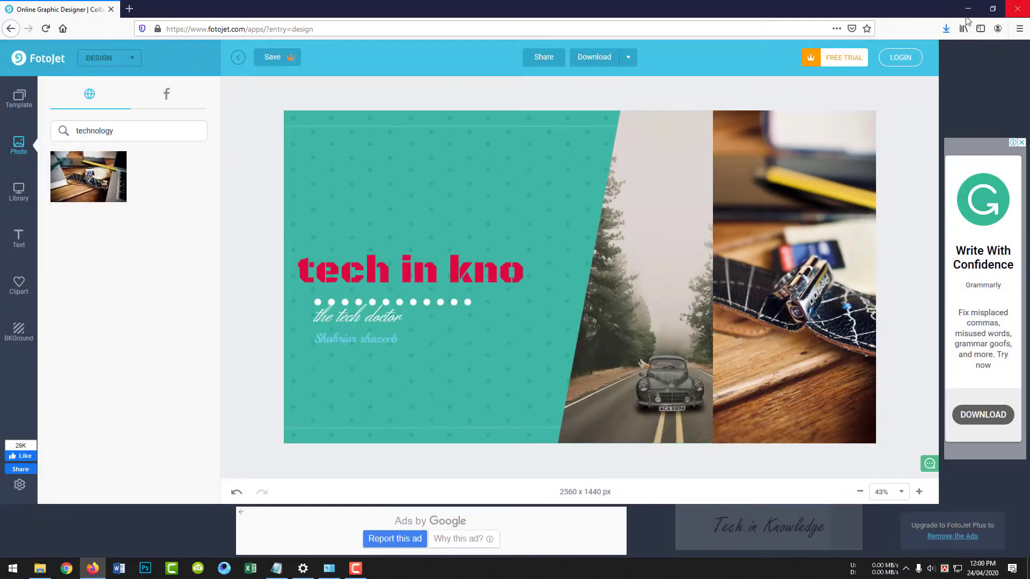
# Step: Open the downloaded FotoJet(4).jpg in the photo viewer to check the finished channel art, and close the viewer
pyautogui.click(946, 29)
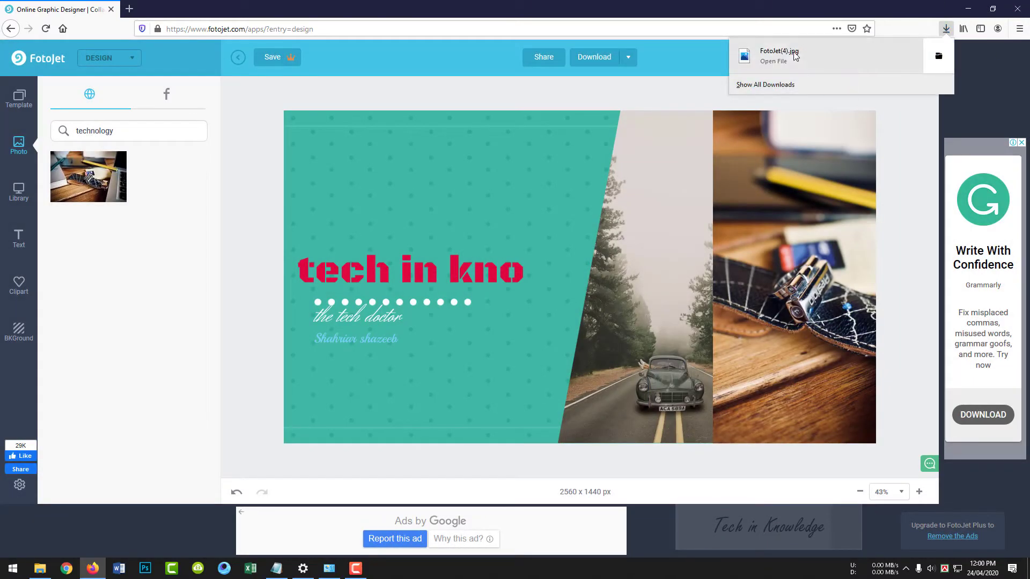
pyautogui.click(779, 55)
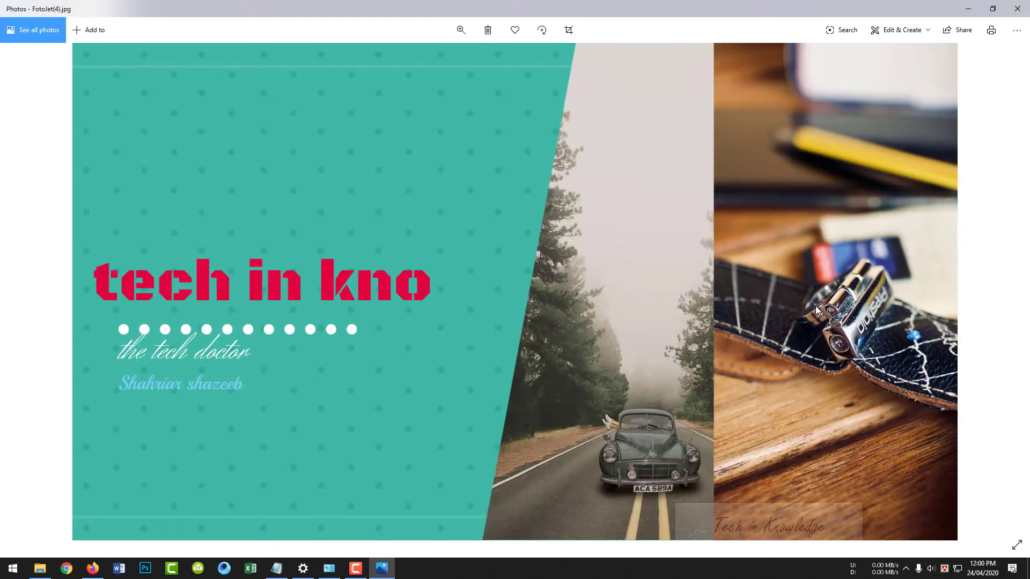
pyautogui.click(1017, 8)
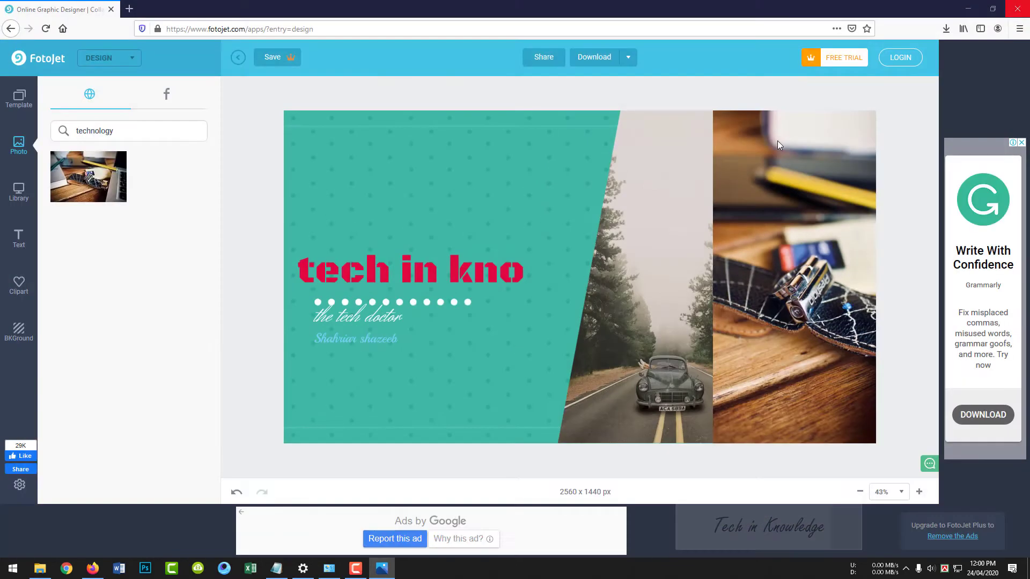